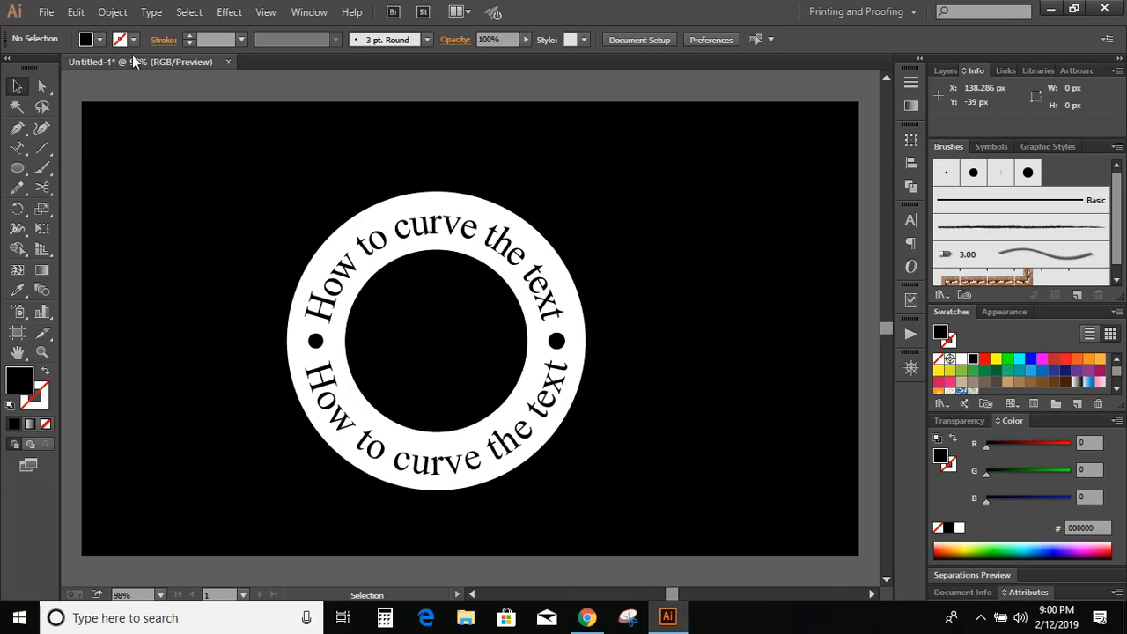
Step: Open the File menu beside the finished circular text sample
{"action": "left_click", "coordinate": [45, 12]}
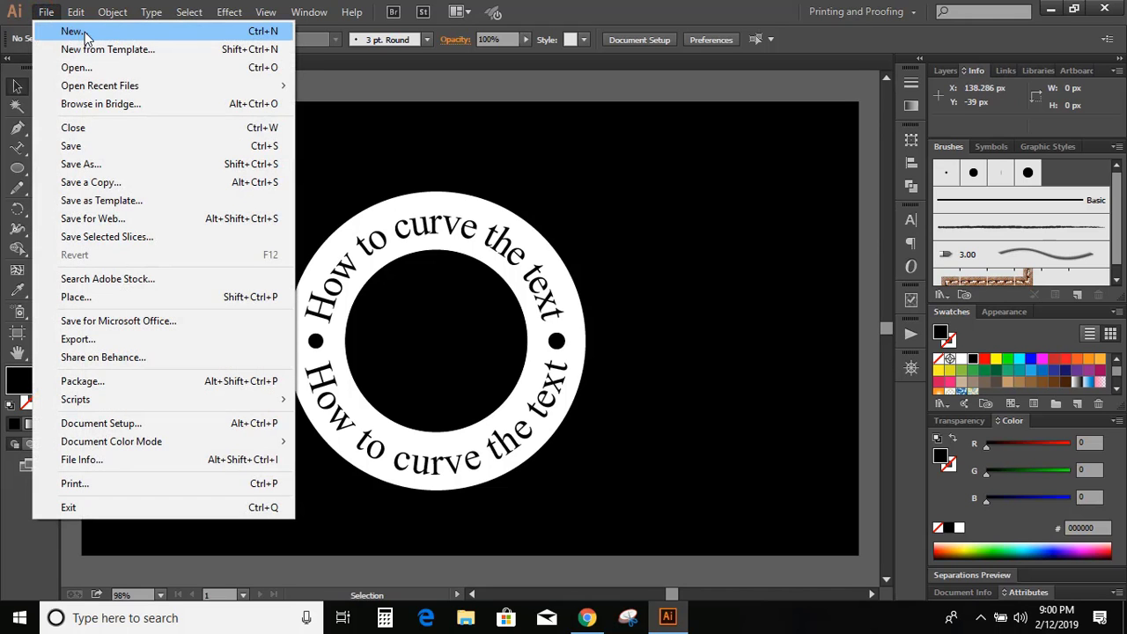
Step: Create a new default 960 x 560 px Web document, Untitled-6
{"action": "left_click", "coordinate": [69, 31]}
{"action": "left_click", "coordinate": [671, 458]}
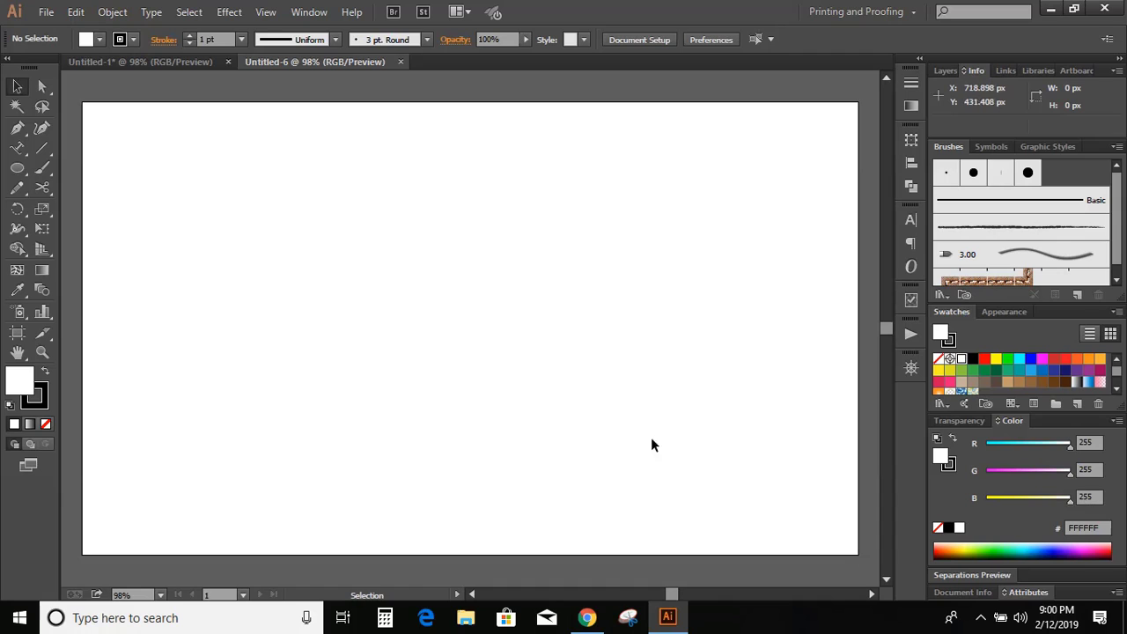
Step: Draw a perfect circle about 432.65 px wide from its centre and move it toward the artboard centre
{"action": "left_click_drag", "start_coordinate": [16, 167], "coordinate": [77, 207]}
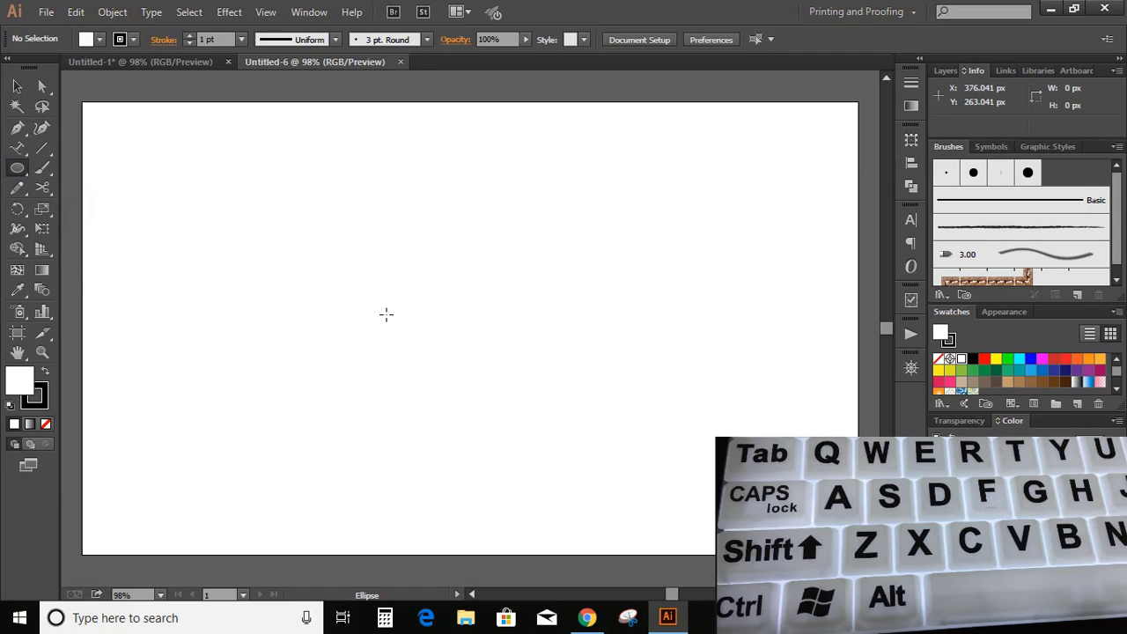
{"action": "key", "text": "shift+alt"}
{"action": "left_click_drag", "start_coordinate": [385, 314], "coordinate": [385, 314]}
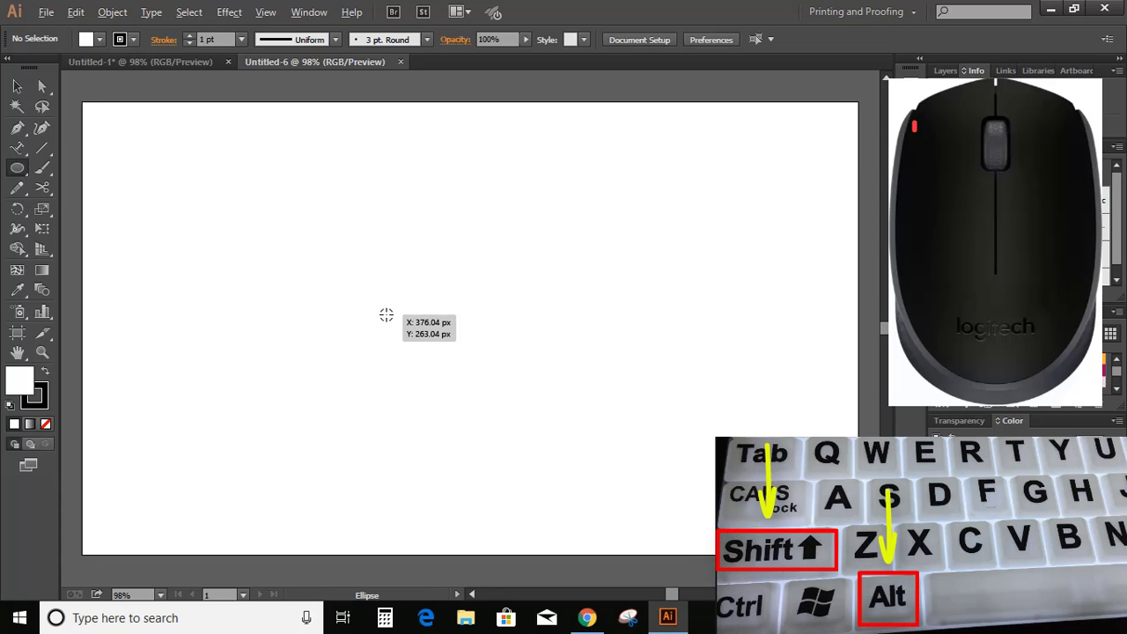
{"action": "left_click_drag", "start_coordinate": [385, 314], "coordinate": [561, 450]}
{"action": "left_click", "coordinate": [16, 85]}
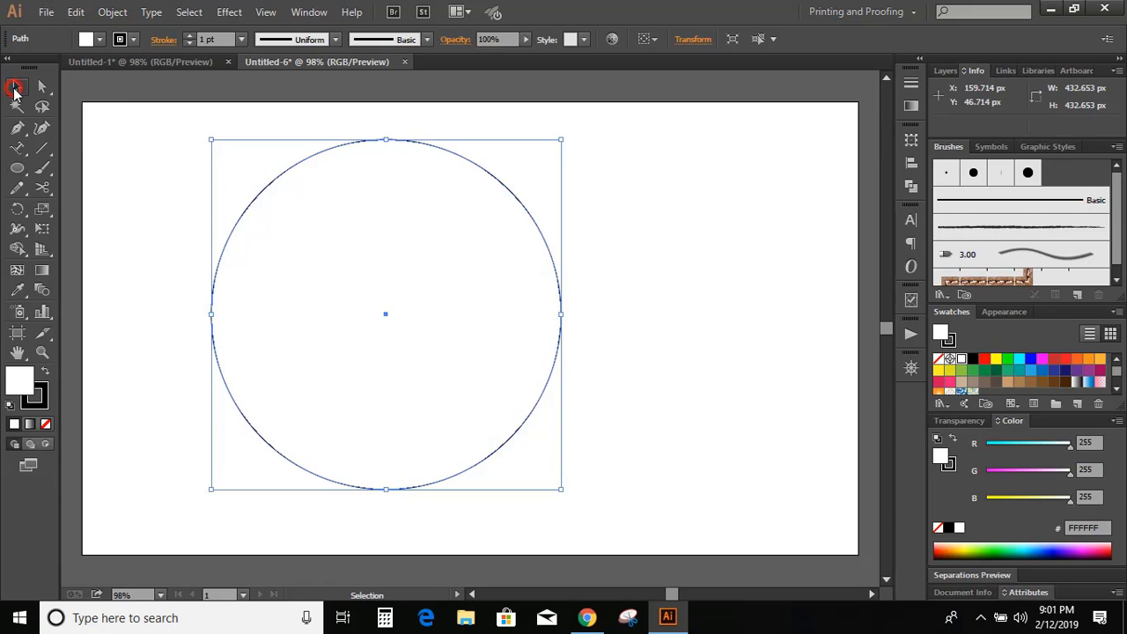
{"action": "left_click", "coordinate": [159, 221]}
{"action": "left_click_drag", "start_coordinate": [243, 217], "coordinate": [306, 238]}
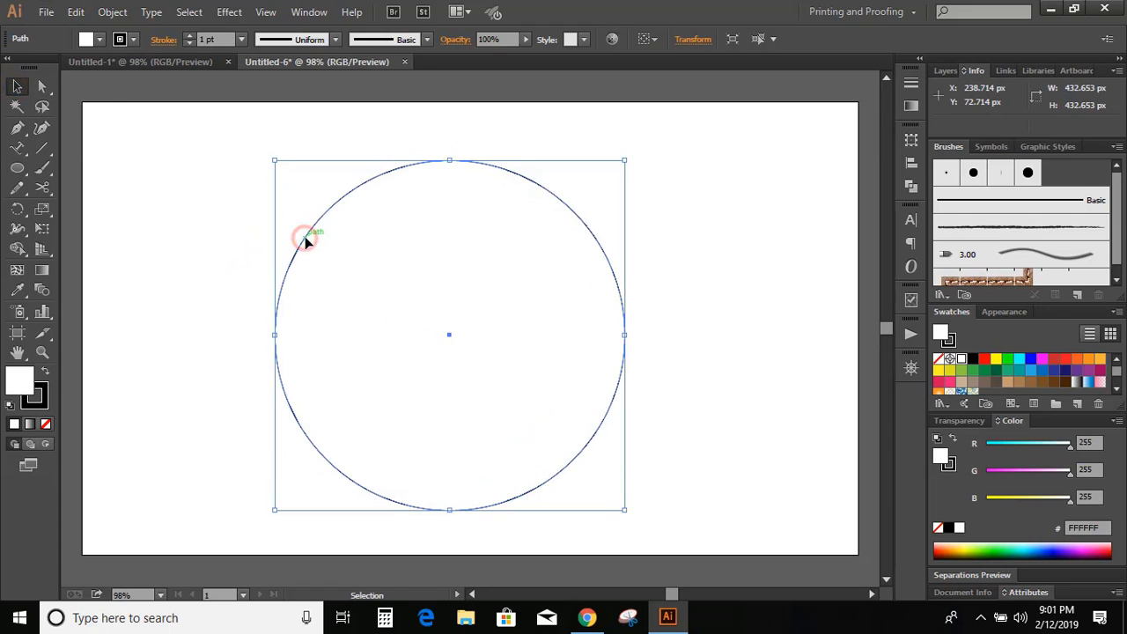
{"action": "left_click", "coordinate": [184, 169]}
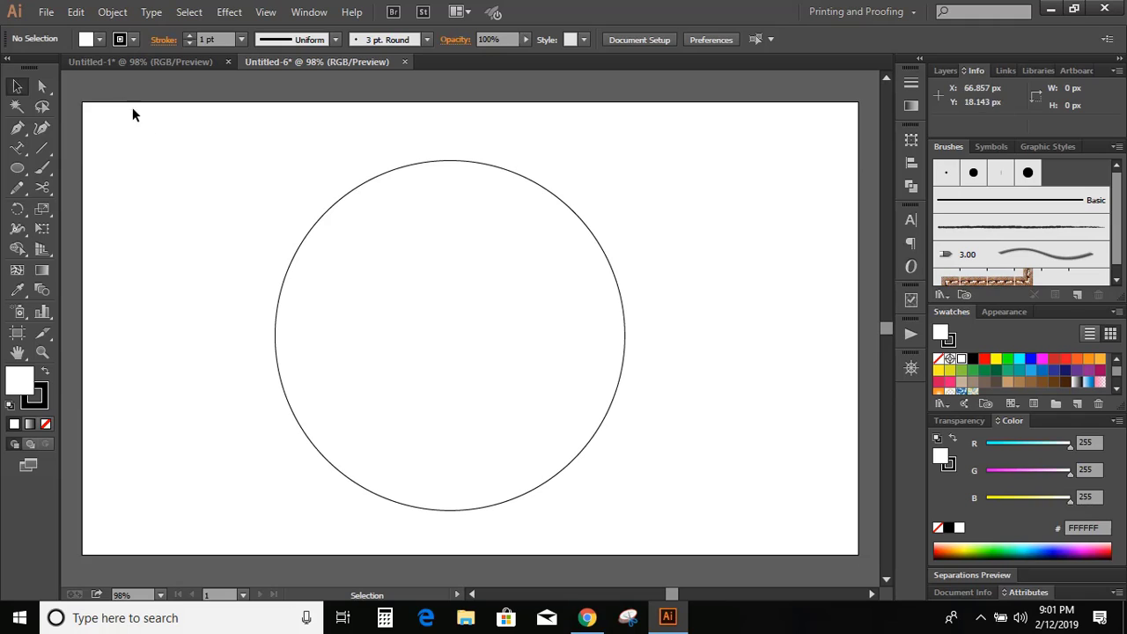
Step: Draw two smaller circles from the big circle's centre, the innermost about 201 px wide
{"action": "left_click", "coordinate": [17, 170]}
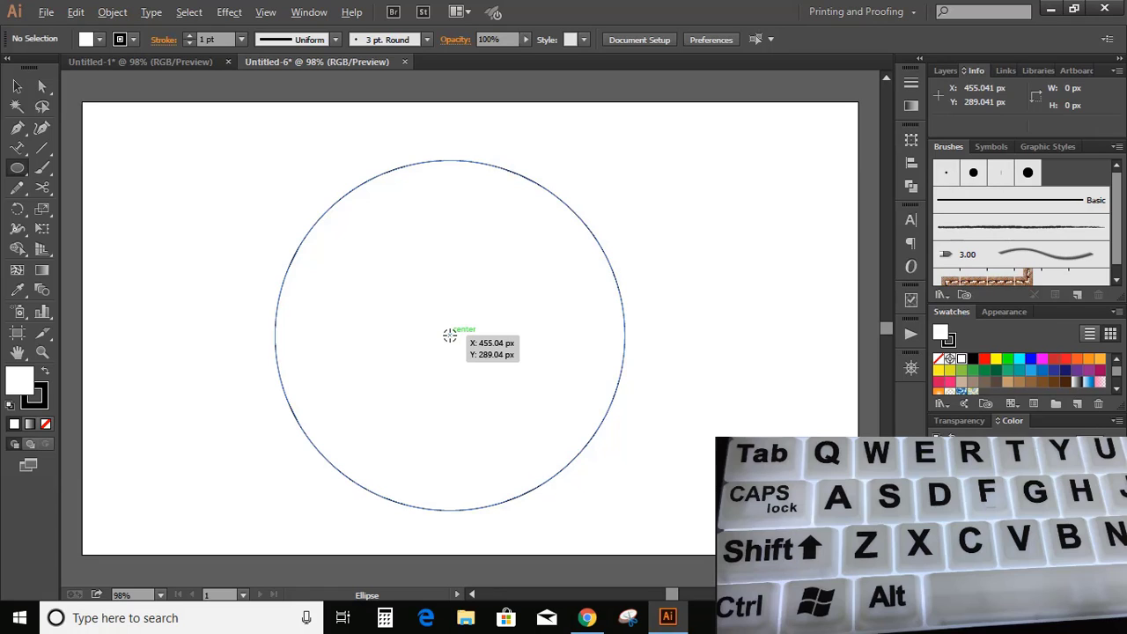
{"action": "left_click_drag", "start_coordinate": [449, 335], "coordinate": [576, 443]}
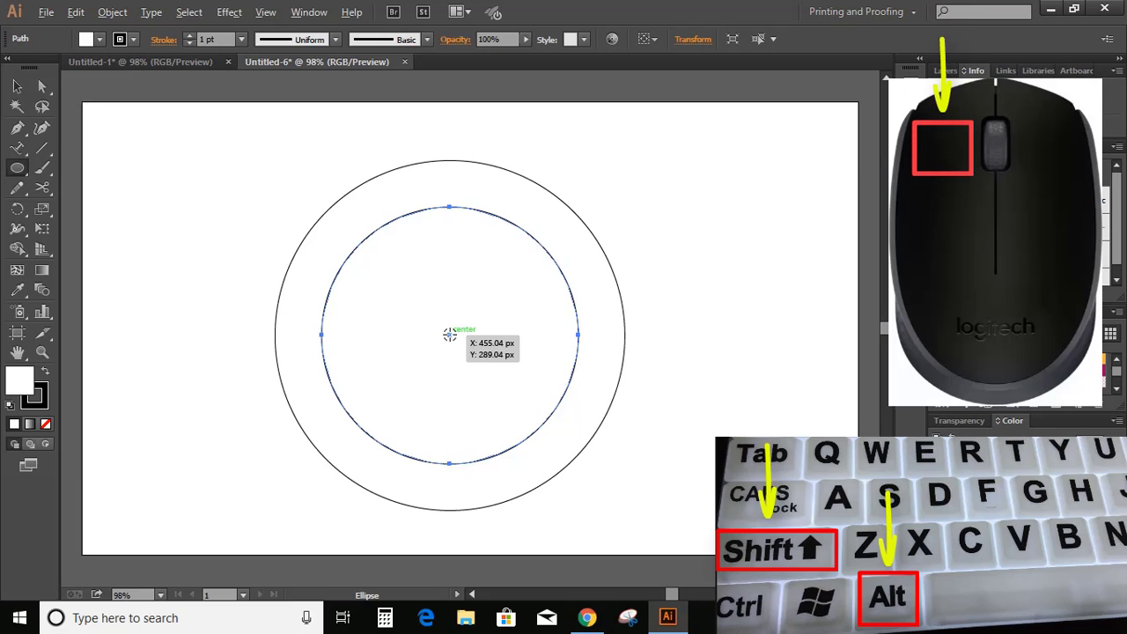
{"action": "left_click_drag", "start_coordinate": [449, 334], "coordinate": [532, 418]}
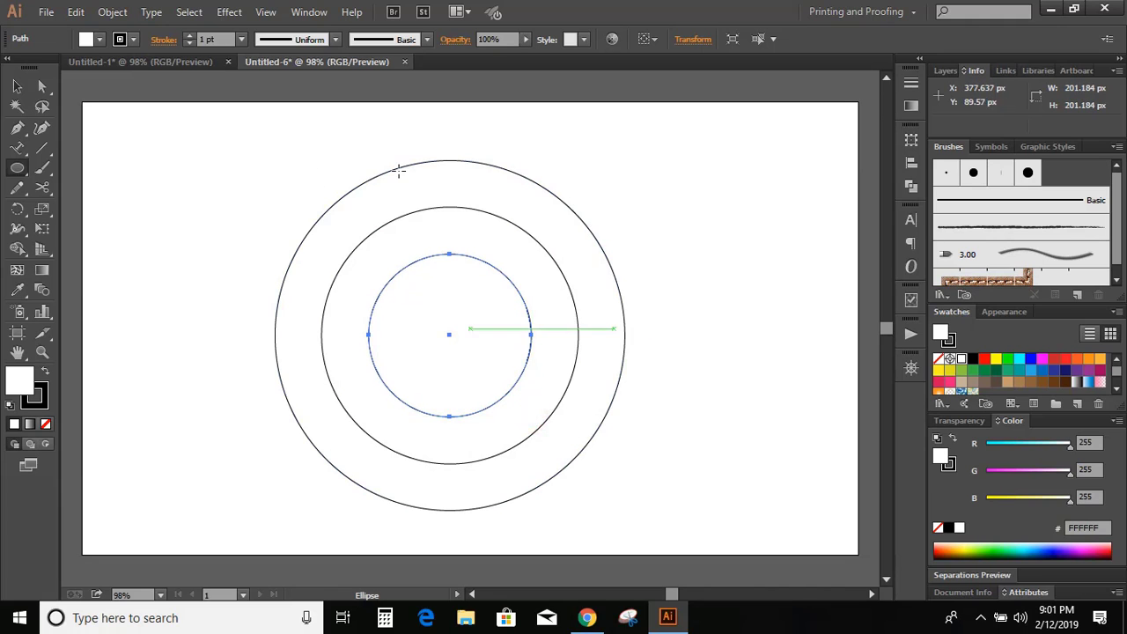
{"action": "left_click", "coordinate": [17, 86]}
{"action": "left_click", "coordinate": [231, 277]}
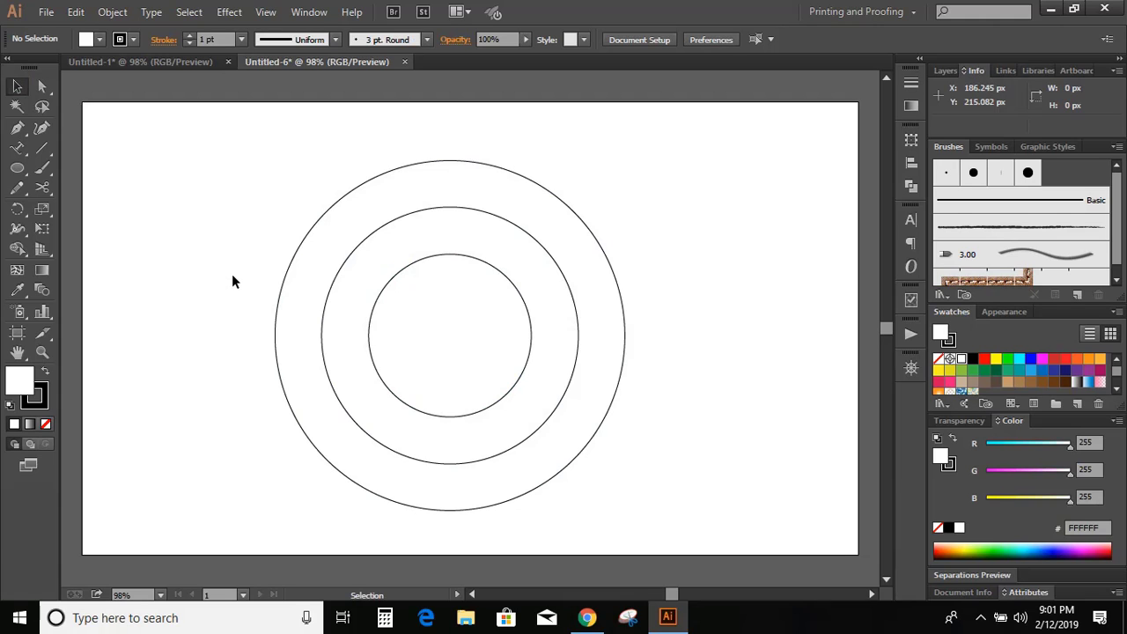
Step: Cut the middle circle at its left and right anchor points with the Scissors Tool
{"action": "left_click", "coordinate": [400, 217]}
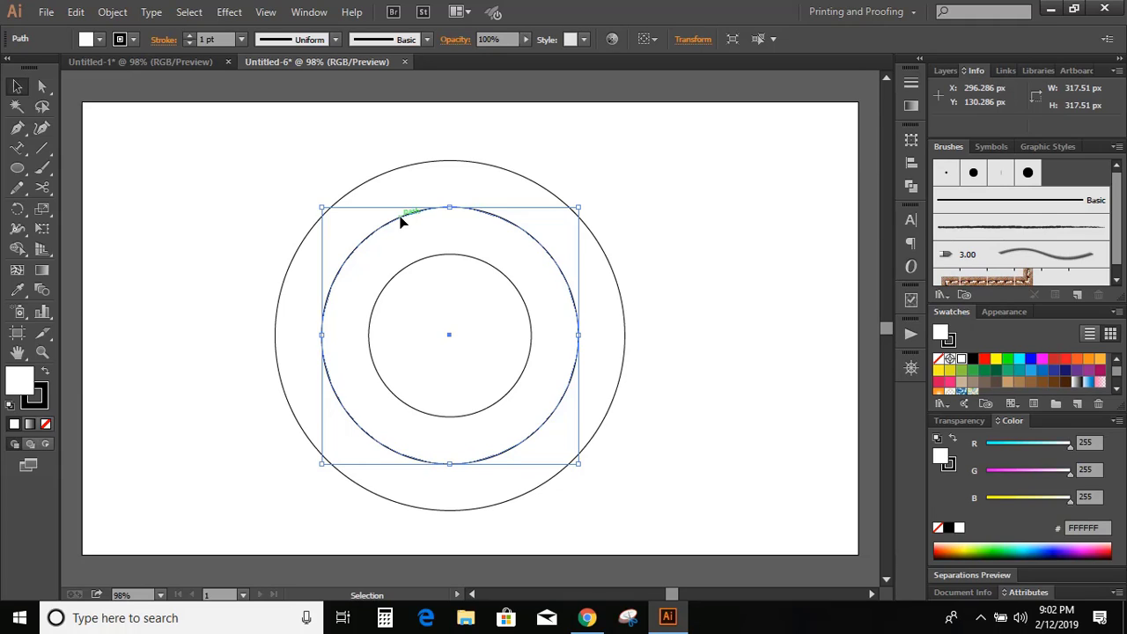
{"action": "left_click", "coordinate": [40, 196]}
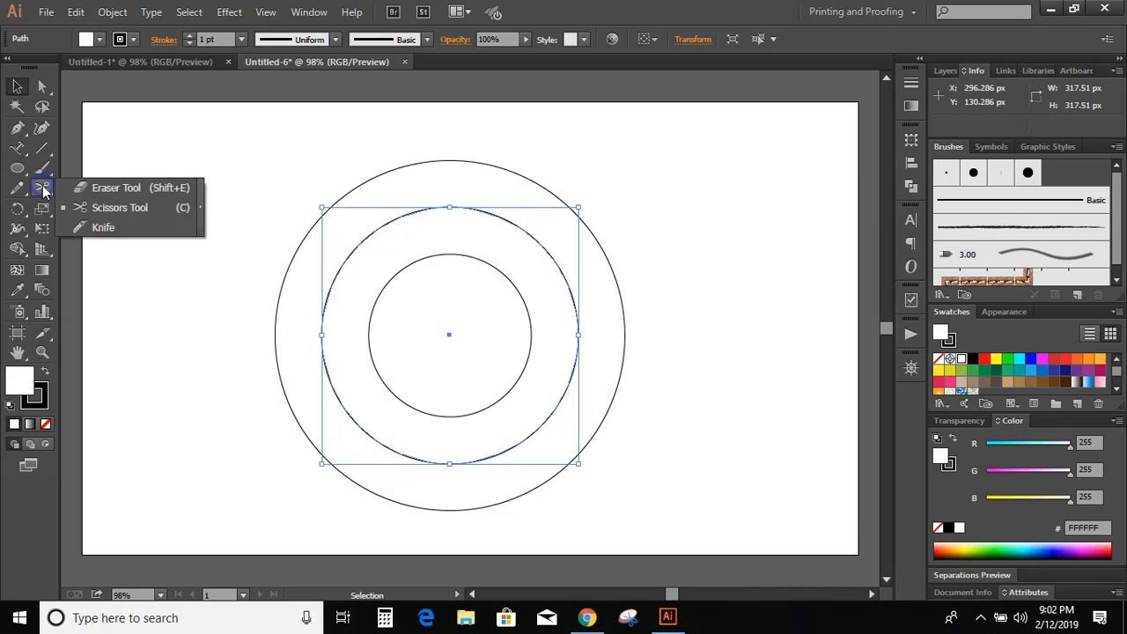
{"action": "left_click", "coordinate": [124, 209]}
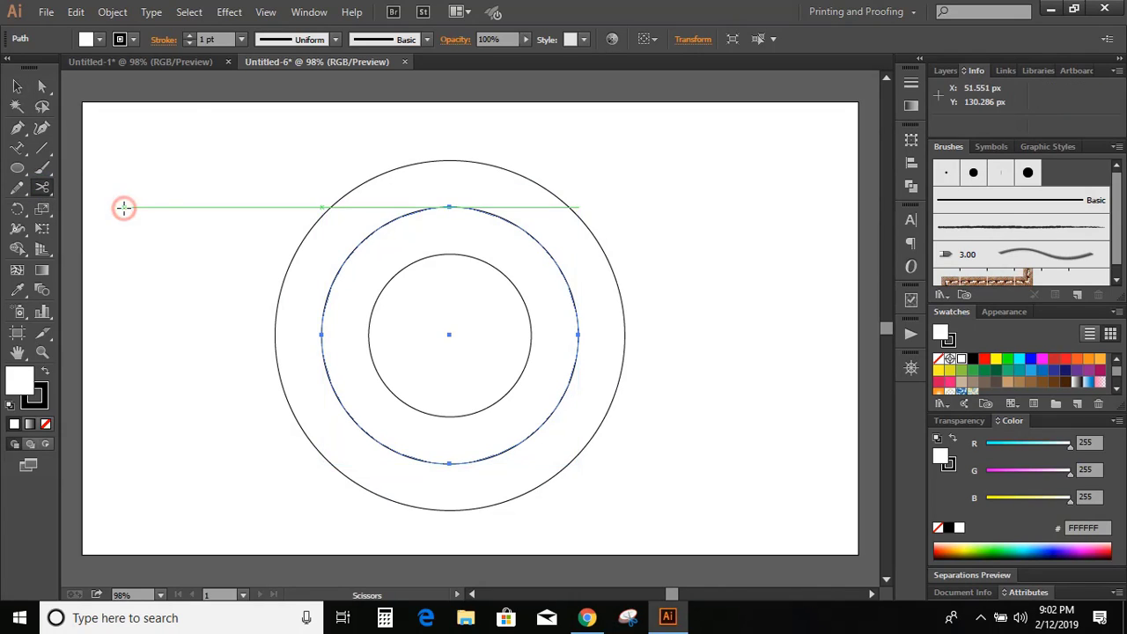
{"action": "left_click", "coordinate": [321, 334]}
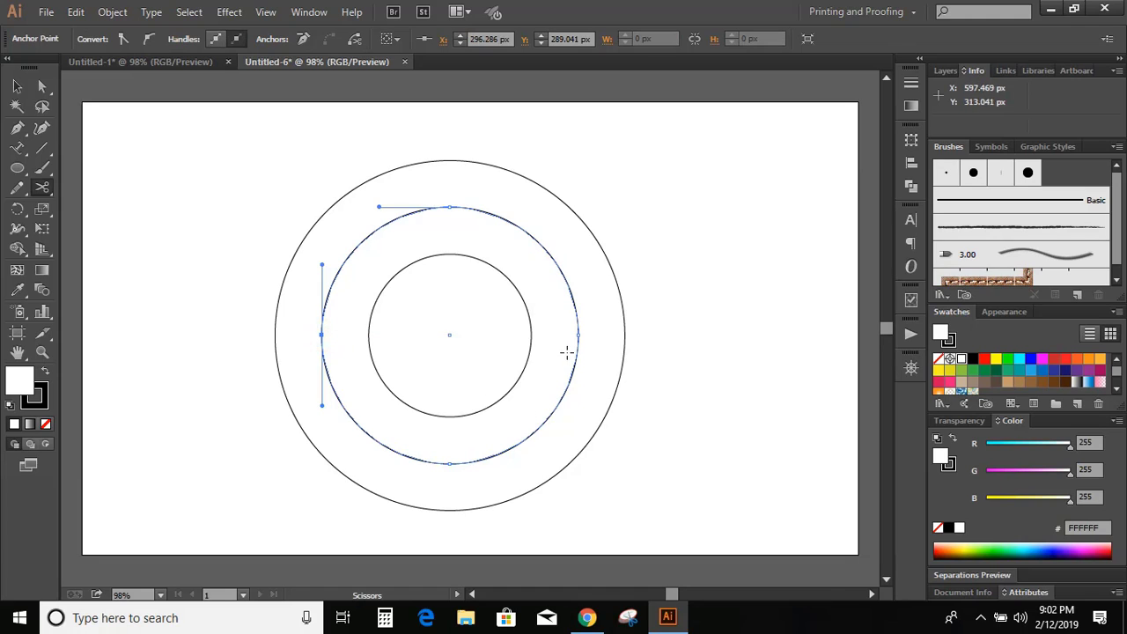
{"action": "left_click", "coordinate": [579, 332]}
Step: Check the split by dragging the upper half-arc up, then undo the move
{"action": "left_click", "coordinate": [17, 86]}
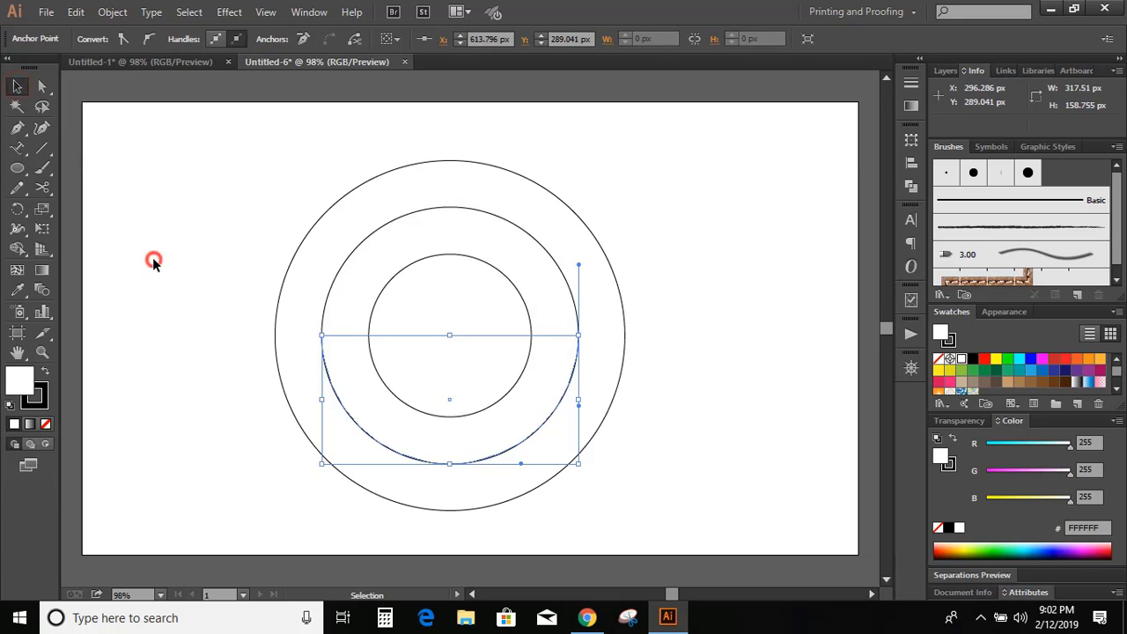
{"action": "left_click", "coordinate": [153, 257]}
{"action": "left_click_drag", "start_coordinate": [361, 243], "coordinate": [361, 202]}
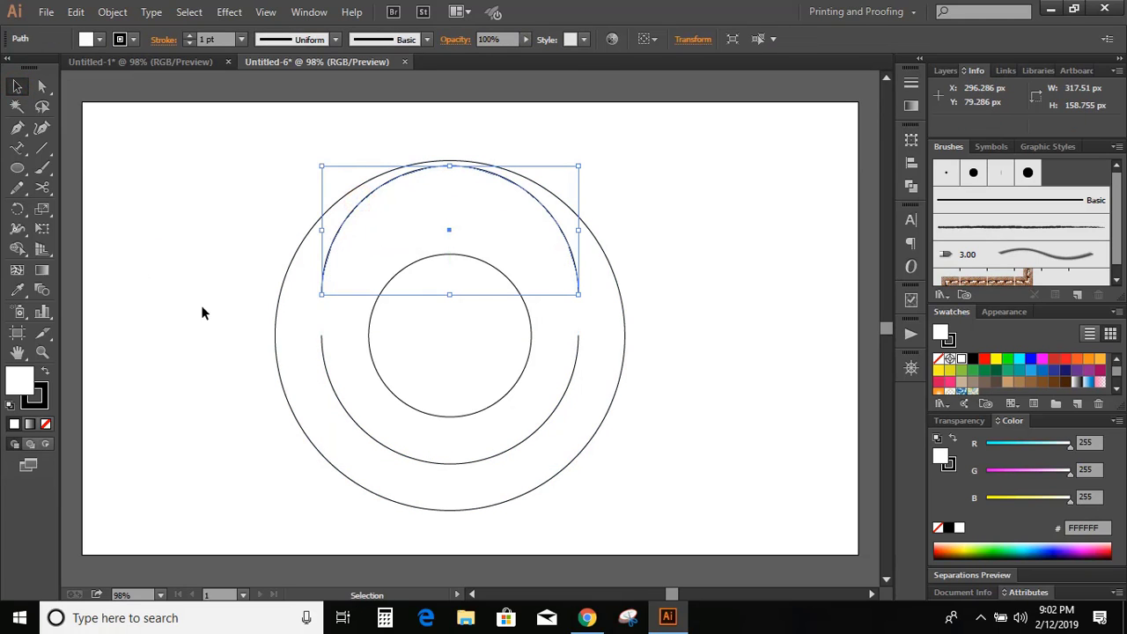
{"action": "key", "text": "ctrl+z"}
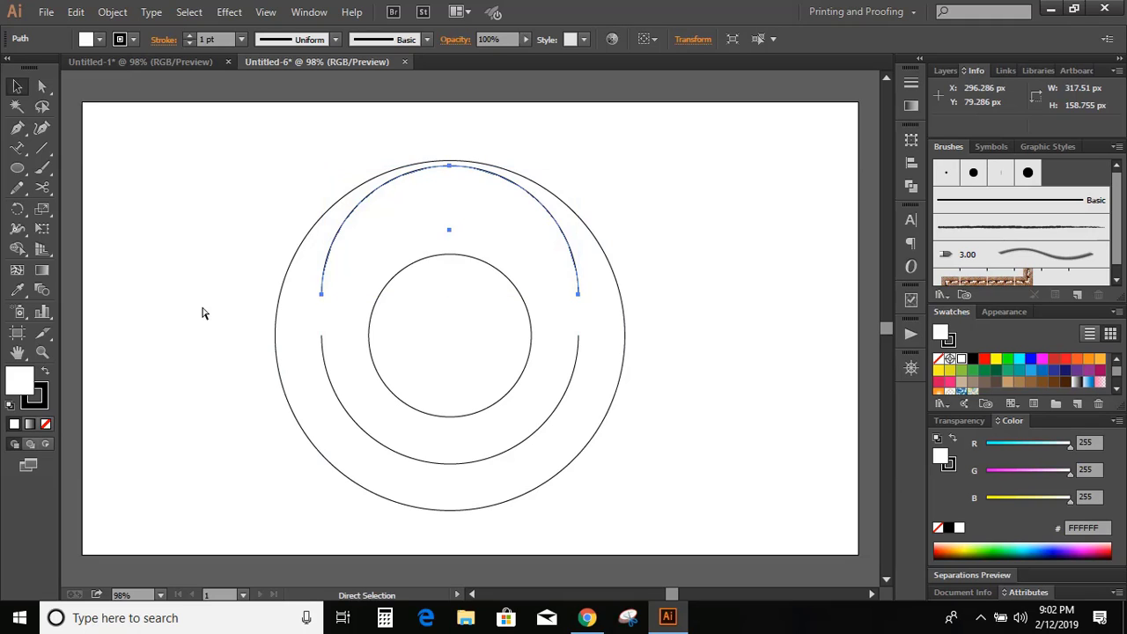
{"action": "left_click", "coordinate": [191, 281]}
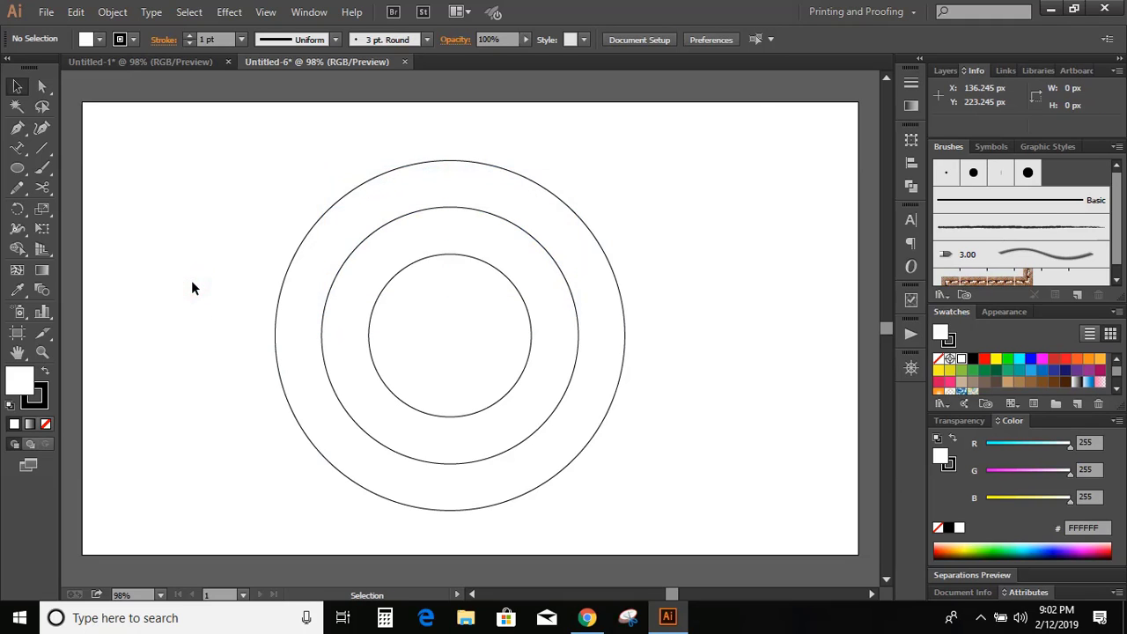
Step: Type 'How to curve the text' along the middle ring's upper half-arc using Type on a Path
{"action": "left_click", "coordinate": [366, 245]}
{"action": "left_click", "coordinate": [371, 439]}
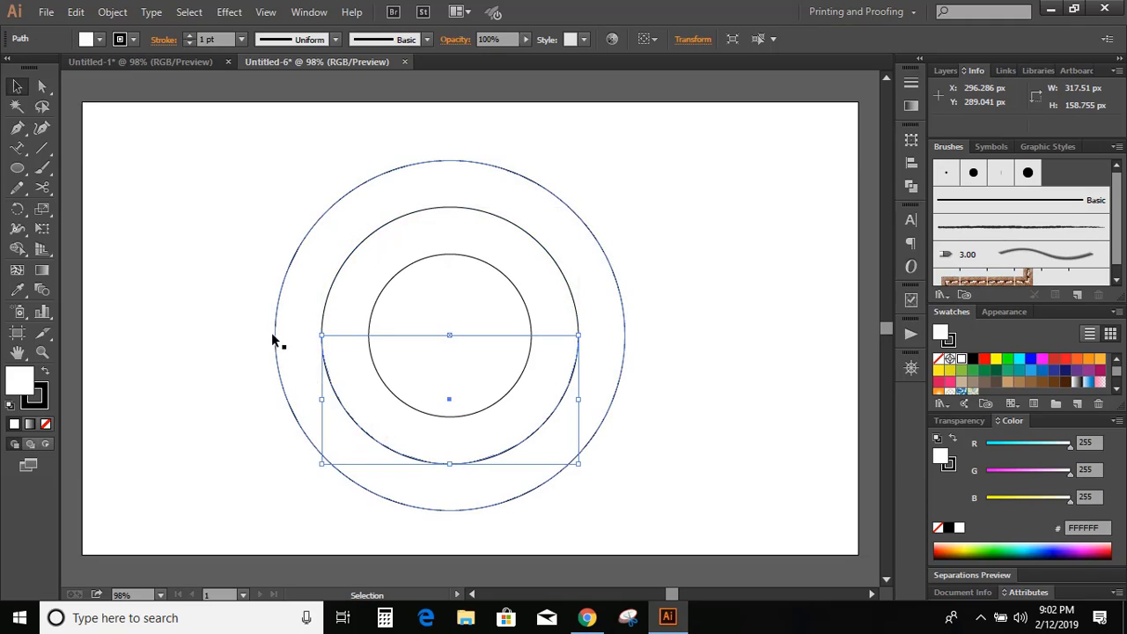
{"action": "left_click", "coordinate": [209, 263]}
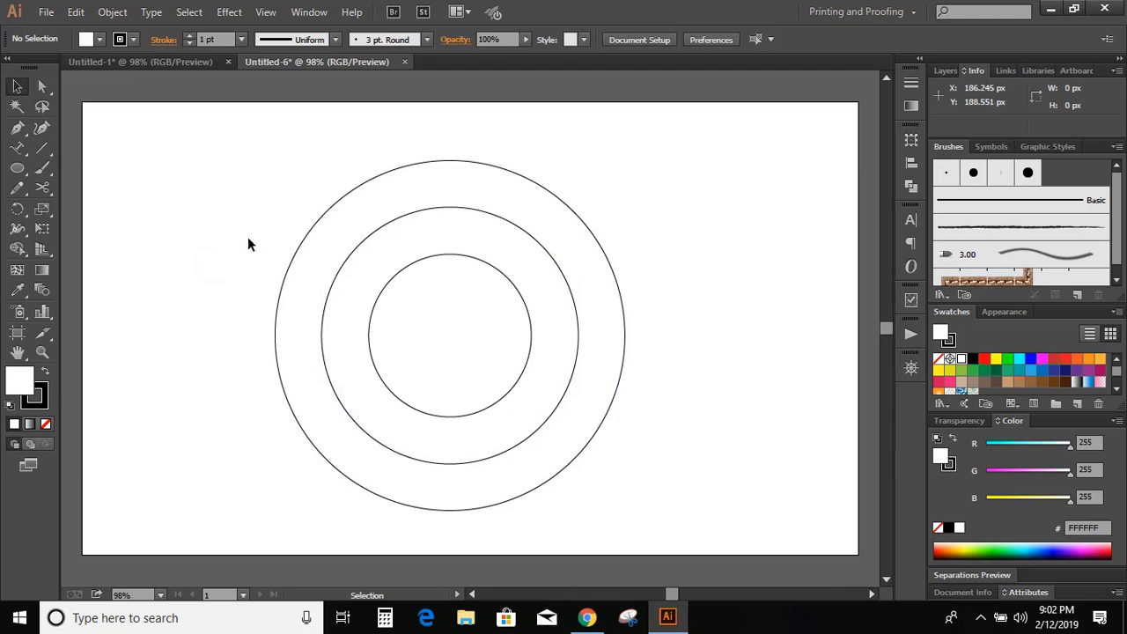
{"action": "left_click", "coordinate": [357, 252]}
{"action": "left_click", "coordinate": [16, 153]}
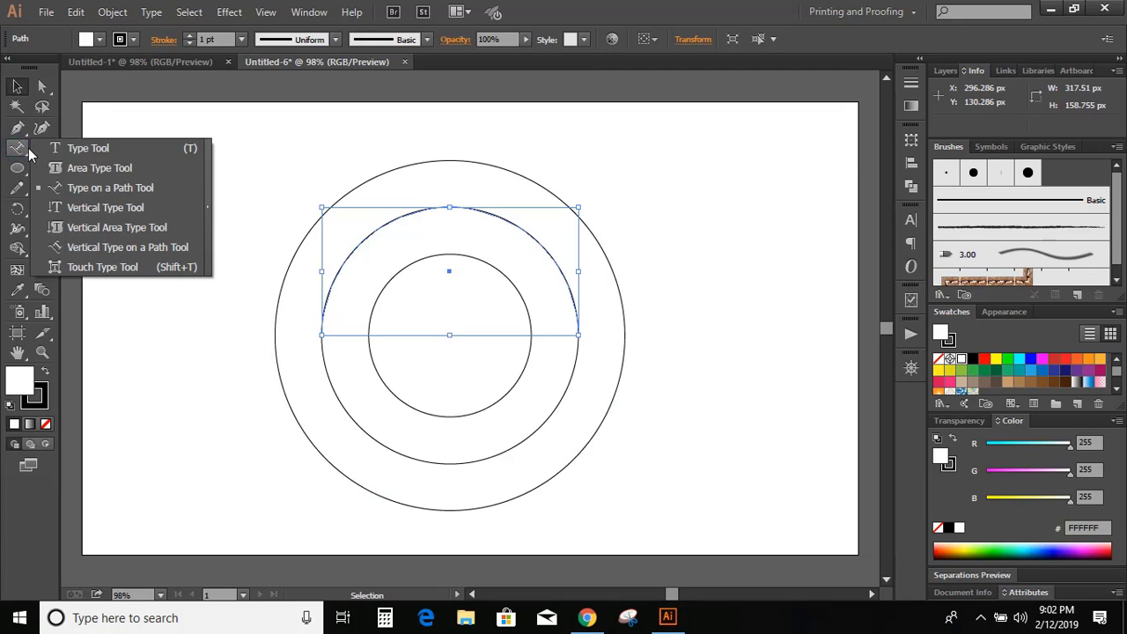
{"action": "left_click", "coordinate": [125, 189]}
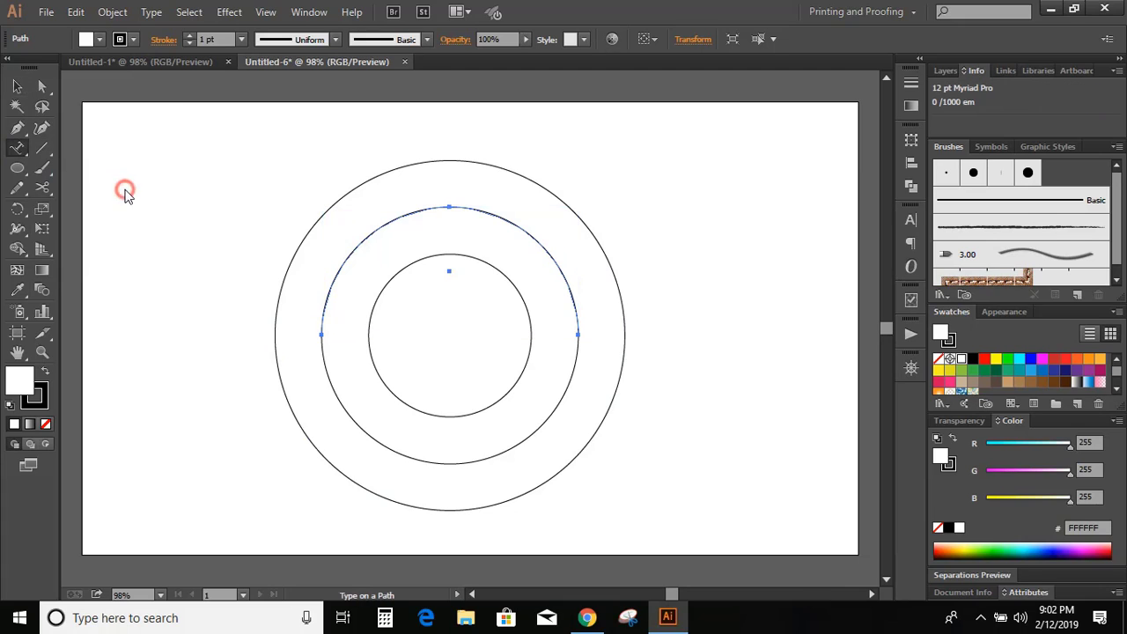
{"action": "left_click", "coordinate": [433, 207]}
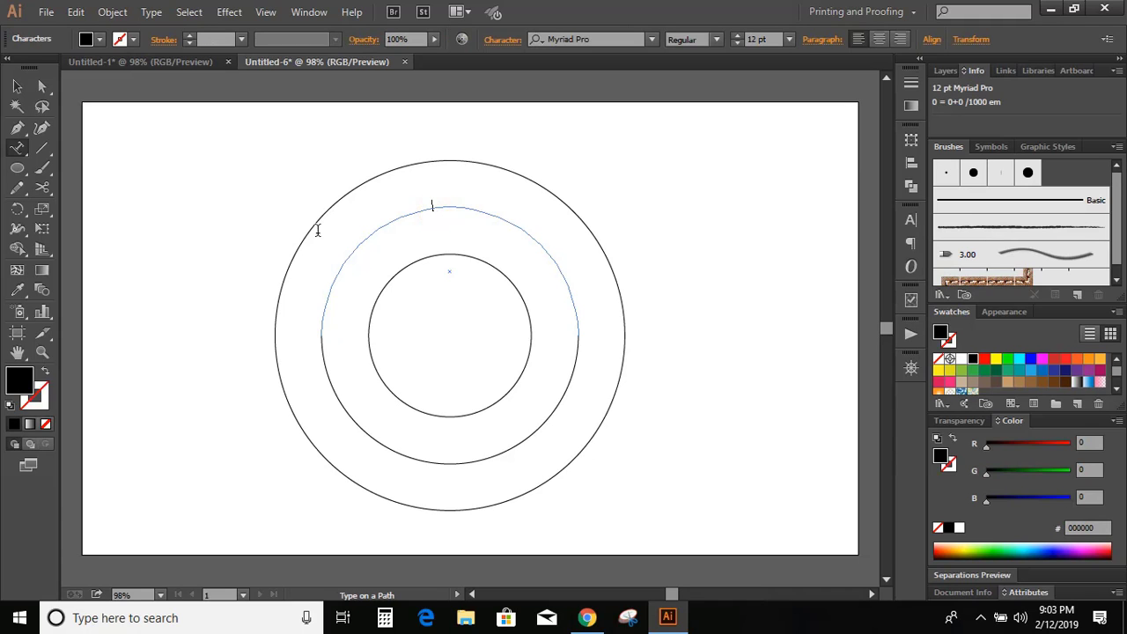
{"action": "type", "text": "How to curve the te"}
{"action": "left_click", "coordinate": [17, 86]}
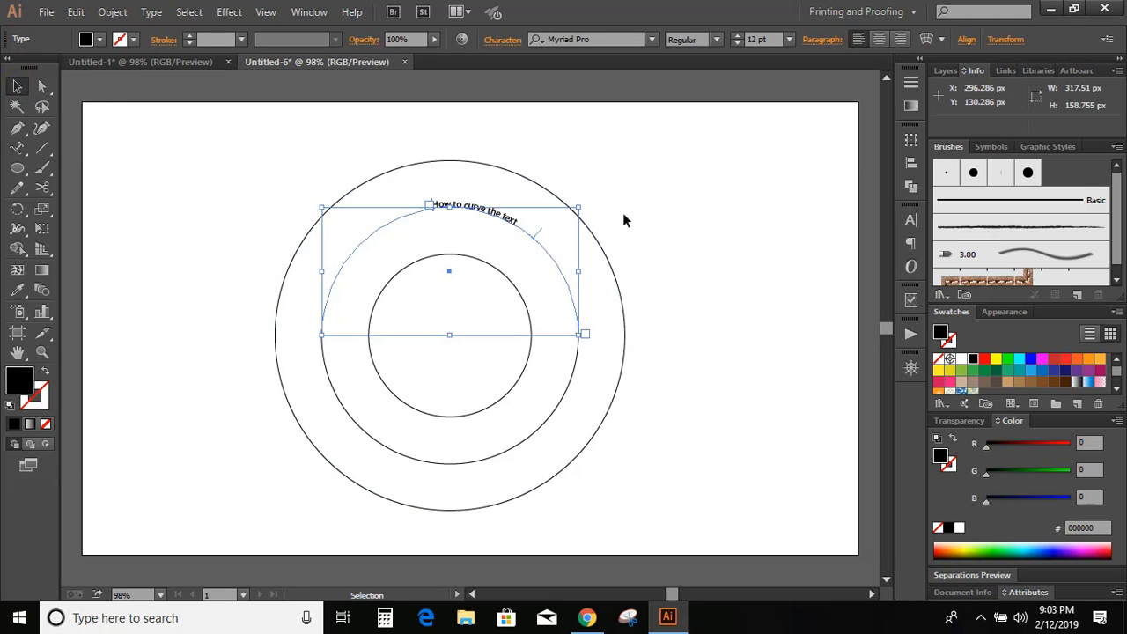
{"action": "left_click", "coordinate": [645, 216]}
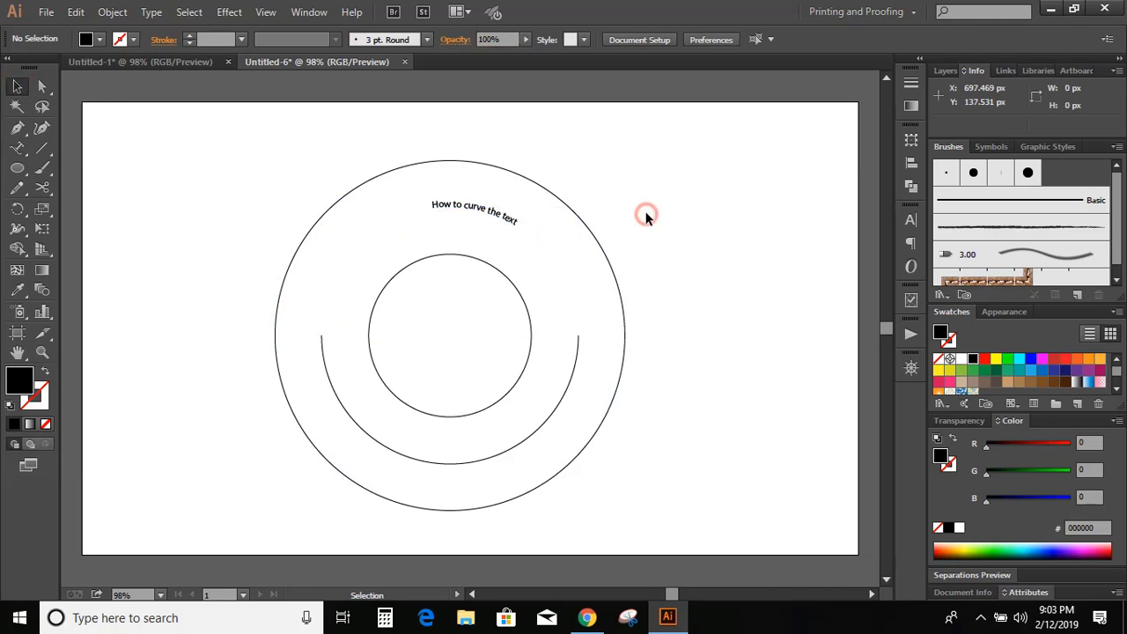
Step: Type 'How to curve the text' along the lower half-arc using Type on a Path
{"action": "left_click", "coordinate": [434, 460]}
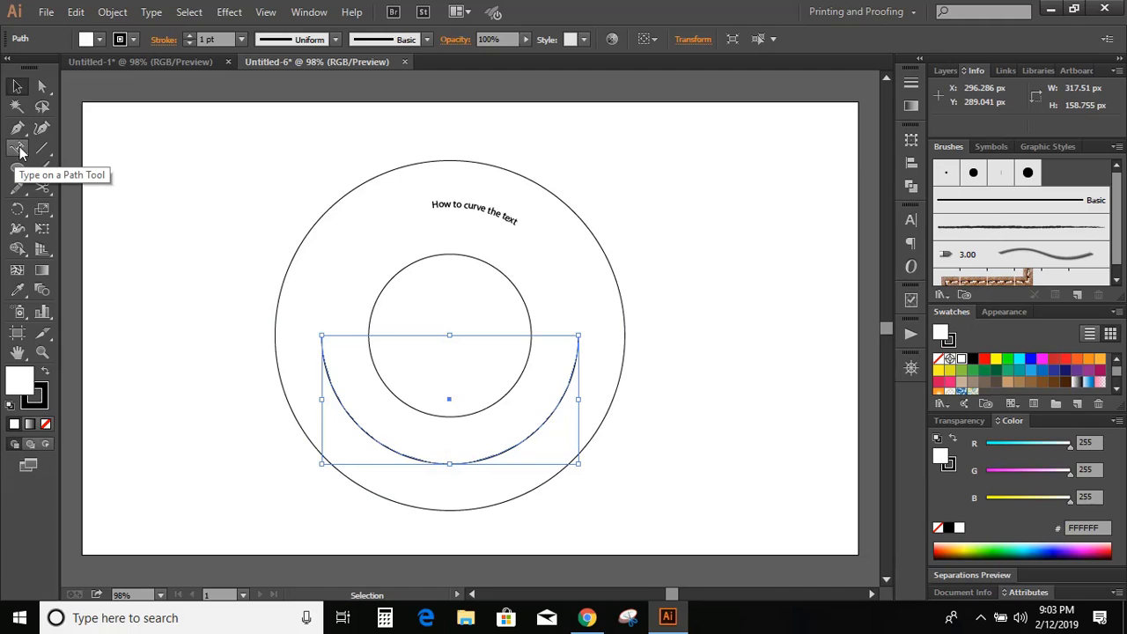
{"action": "left_click_drag", "start_coordinate": [21, 153], "coordinate": [102, 186]}
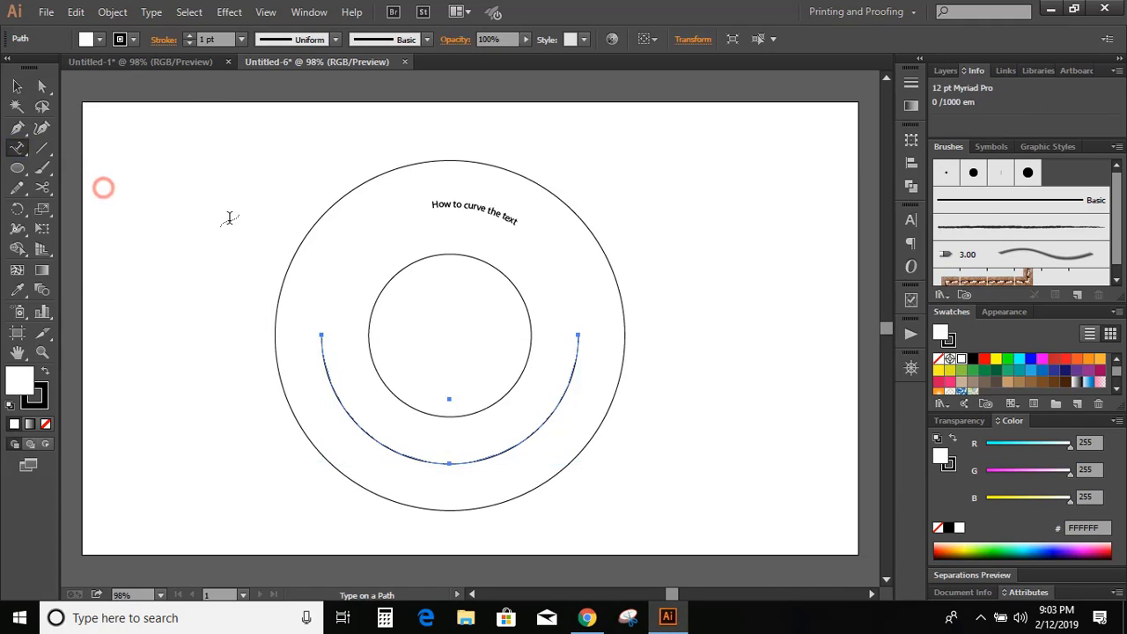
{"action": "left_click", "coordinate": [445, 462]}
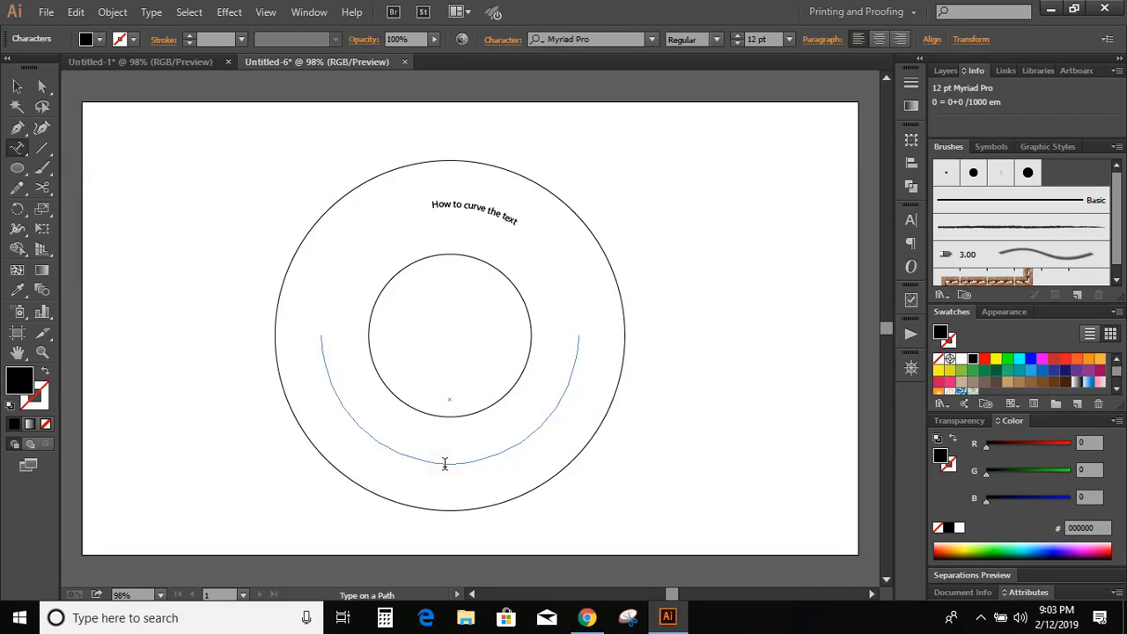
{"action": "type", "text": "How to curve the text"}
{"action": "left_click", "coordinate": [17, 86]}
{"action": "left_click", "coordinate": [127, 236]}
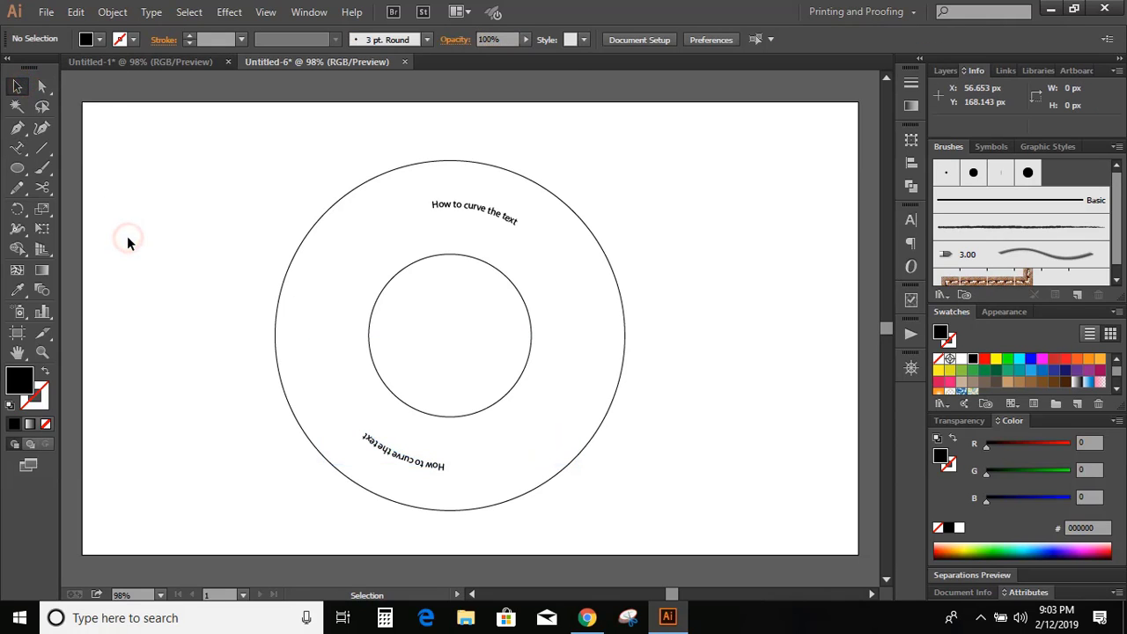
Step: Select both curved texts and highlight their current 12 pt font size value
{"action": "left_click", "coordinate": [474, 211]}
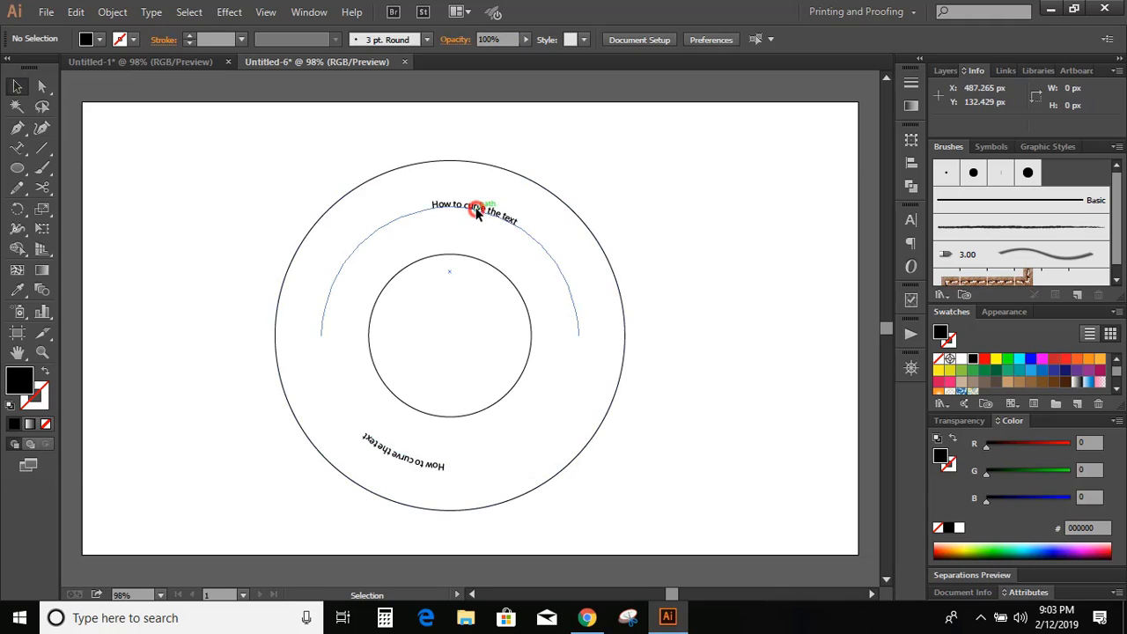
{"action": "left_click", "coordinate": [401, 458], "text": "shift"}
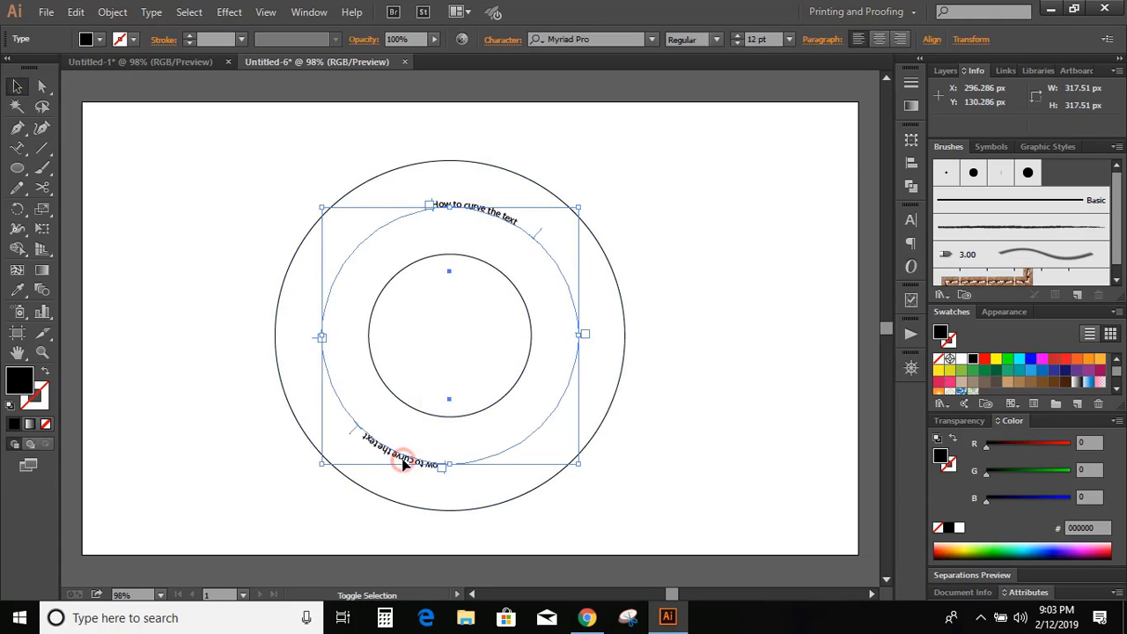
{"action": "left_click", "coordinate": [774, 37]}
{"action": "left_click_drag", "start_coordinate": [773, 37], "coordinate": [749, 39]}
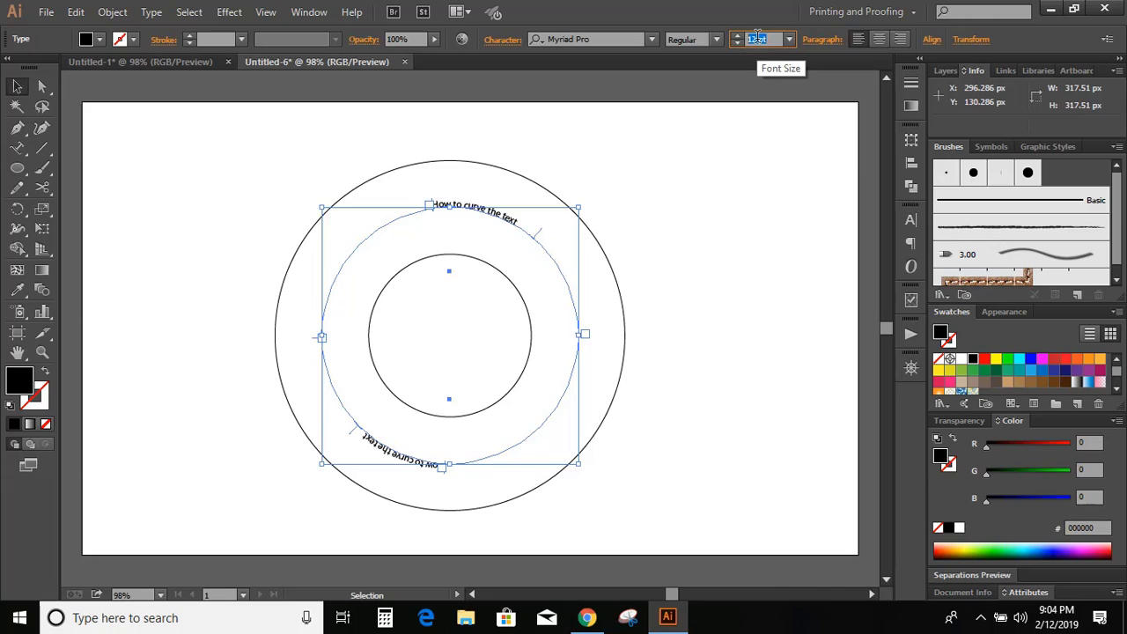
Step: Set both curved texts to a 48 pt font size
{"action": "type", "text": "48"}
{"action": "key", "text": "Return"}
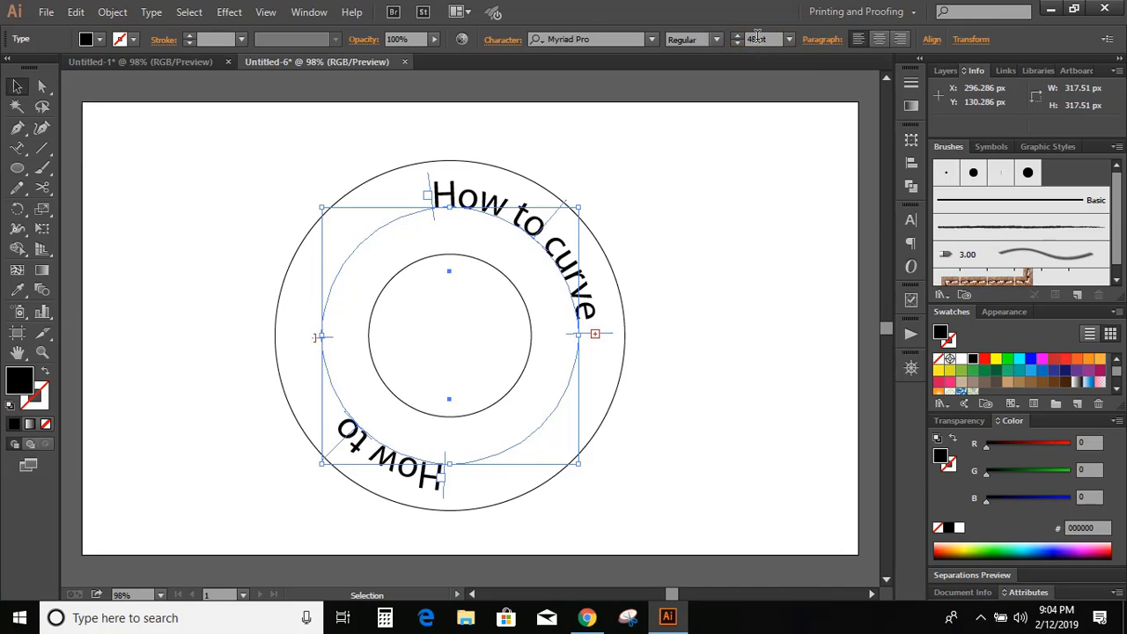
{"action": "left_click", "coordinate": [736, 192]}
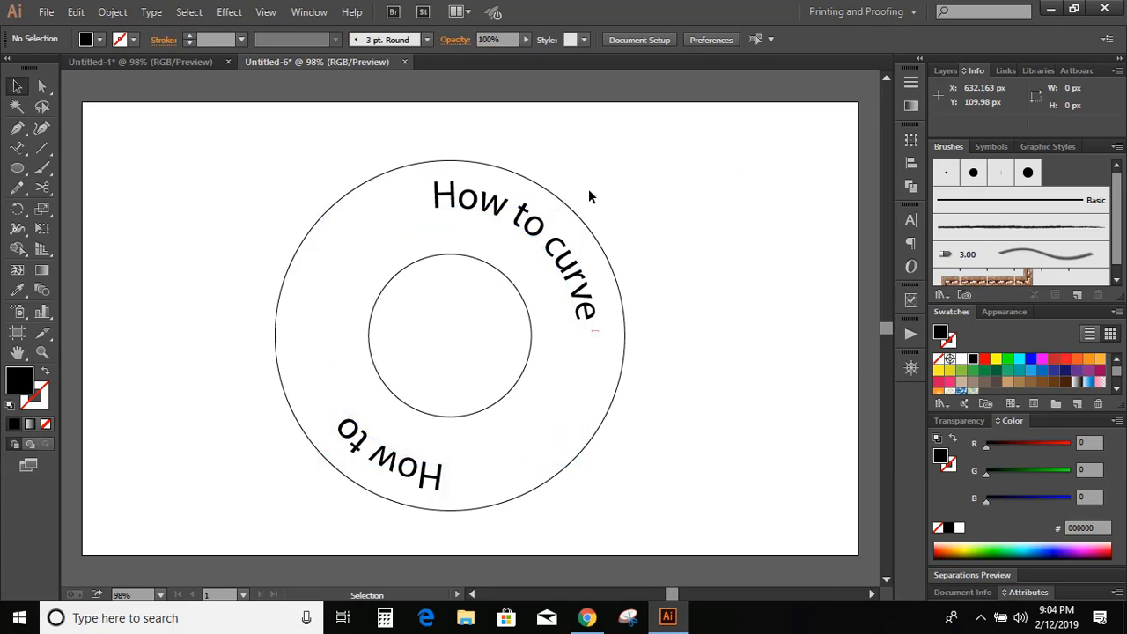
Step: Drag the top text's start point left around the ring and center-align it across the upper arc
{"action": "left_click", "coordinate": [496, 210]}
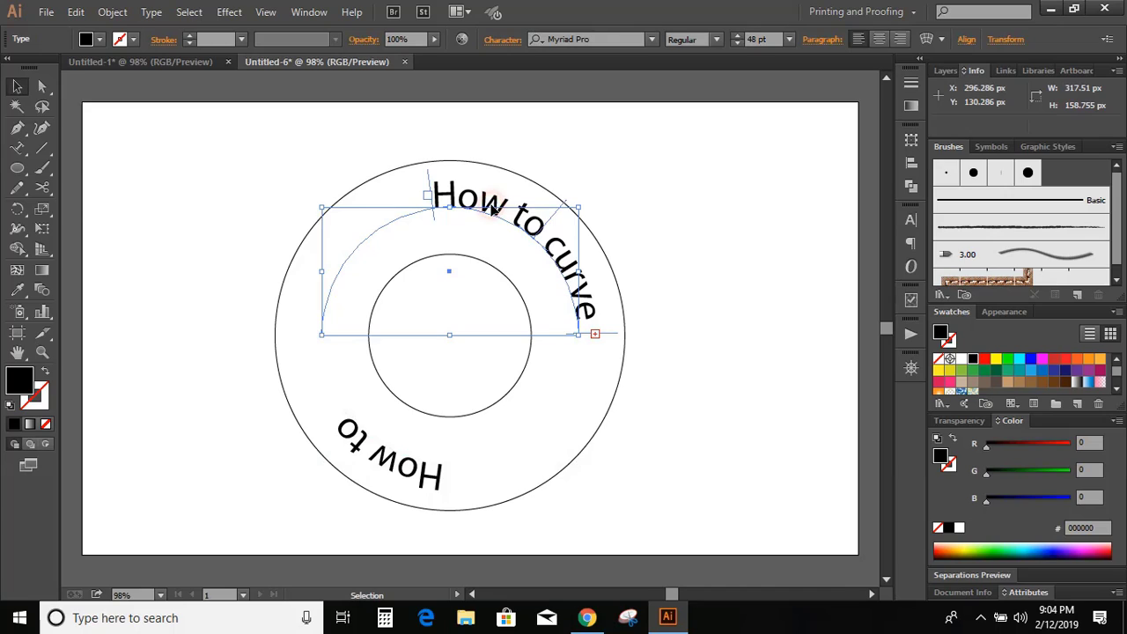
{"action": "left_click", "coordinate": [900, 40]}
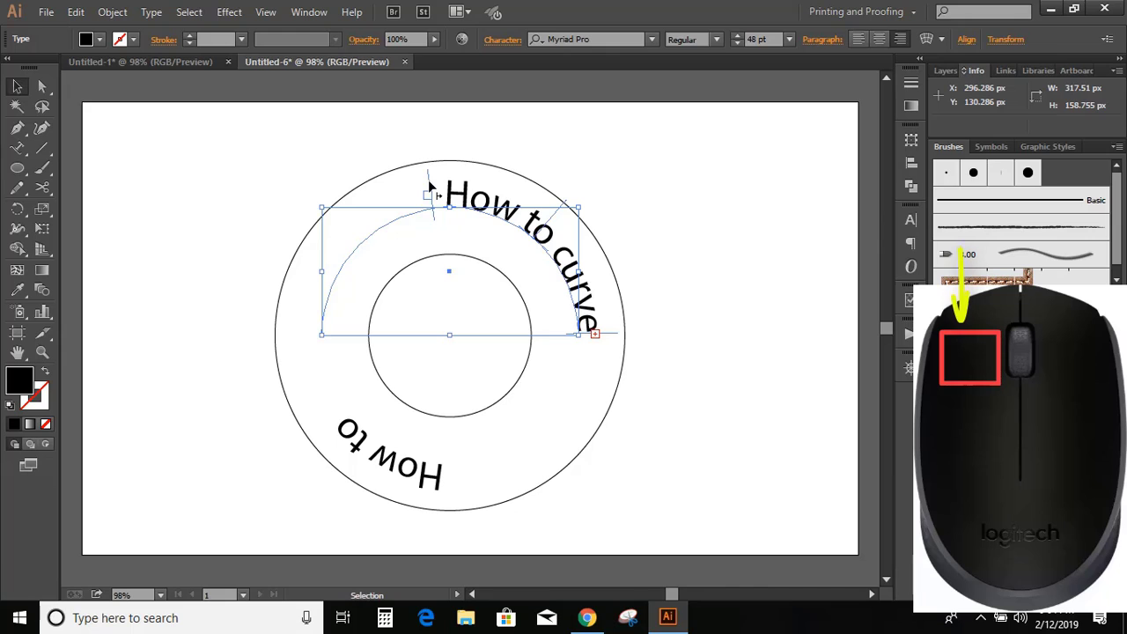
{"action": "left_click_drag", "start_coordinate": [431, 186], "coordinate": [302, 342]}
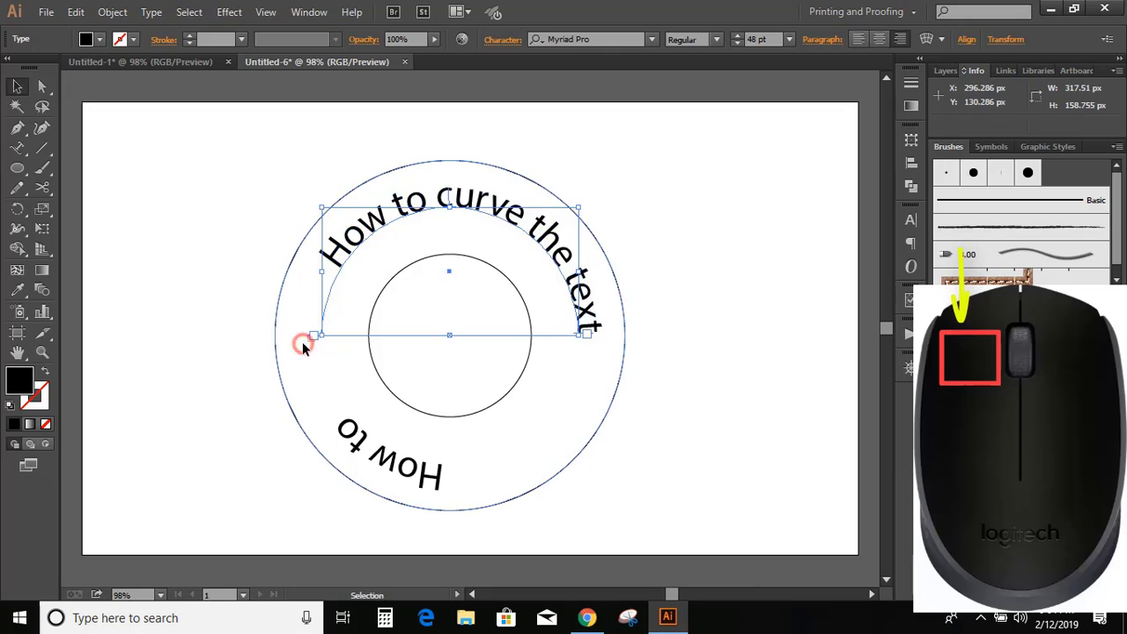
{"action": "left_click", "coordinate": [687, 258]}
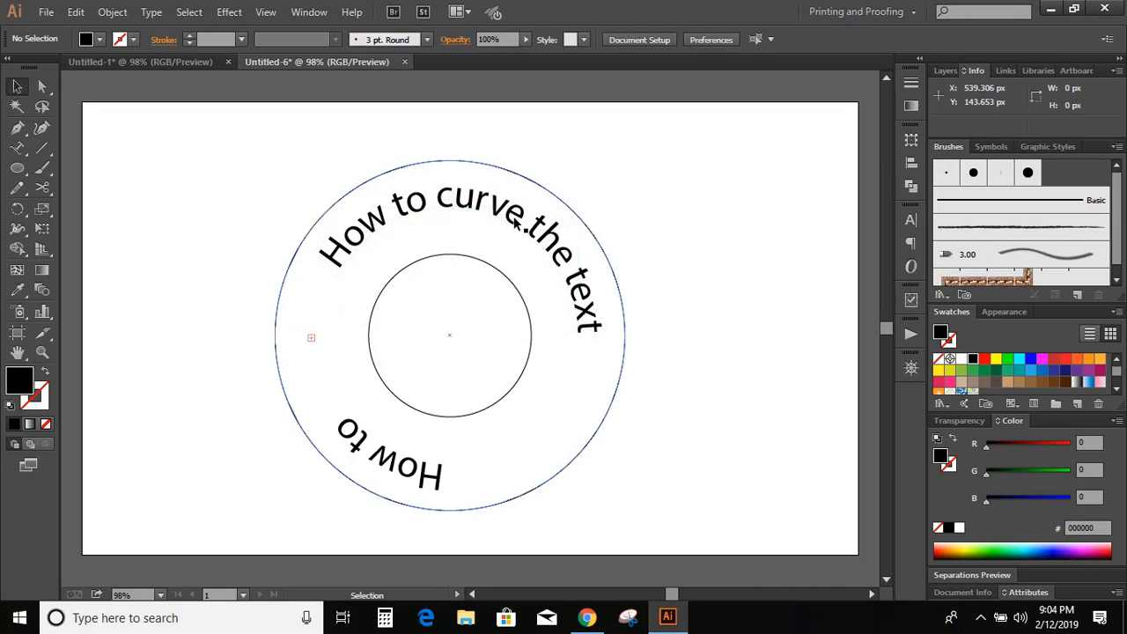
{"action": "left_click", "coordinate": [475, 207]}
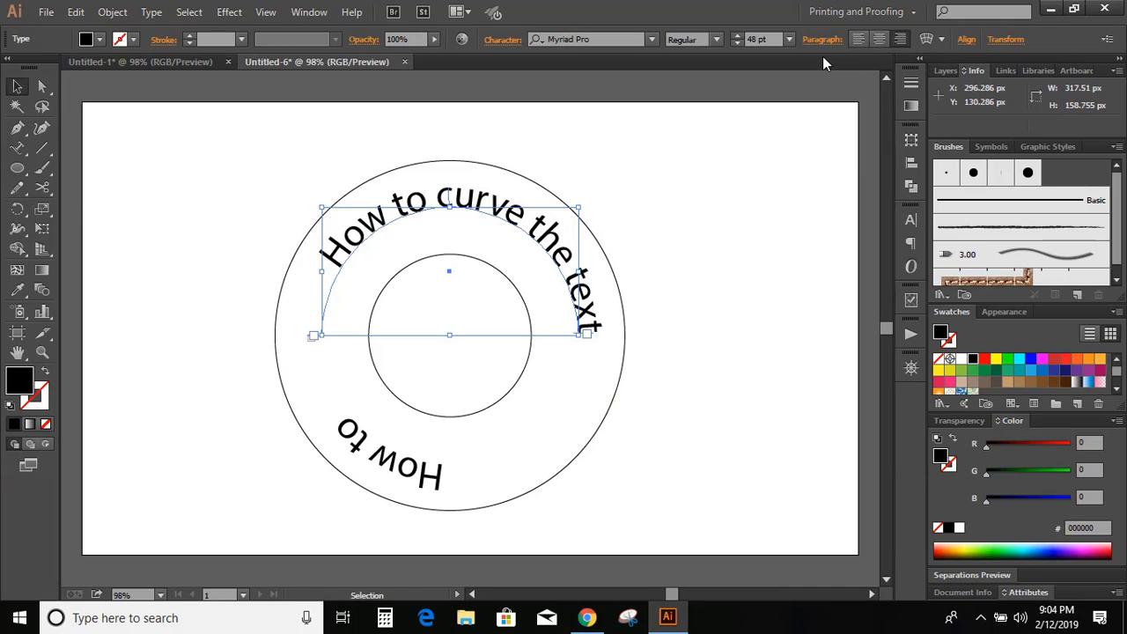
{"action": "left_click", "coordinate": [882, 42]}
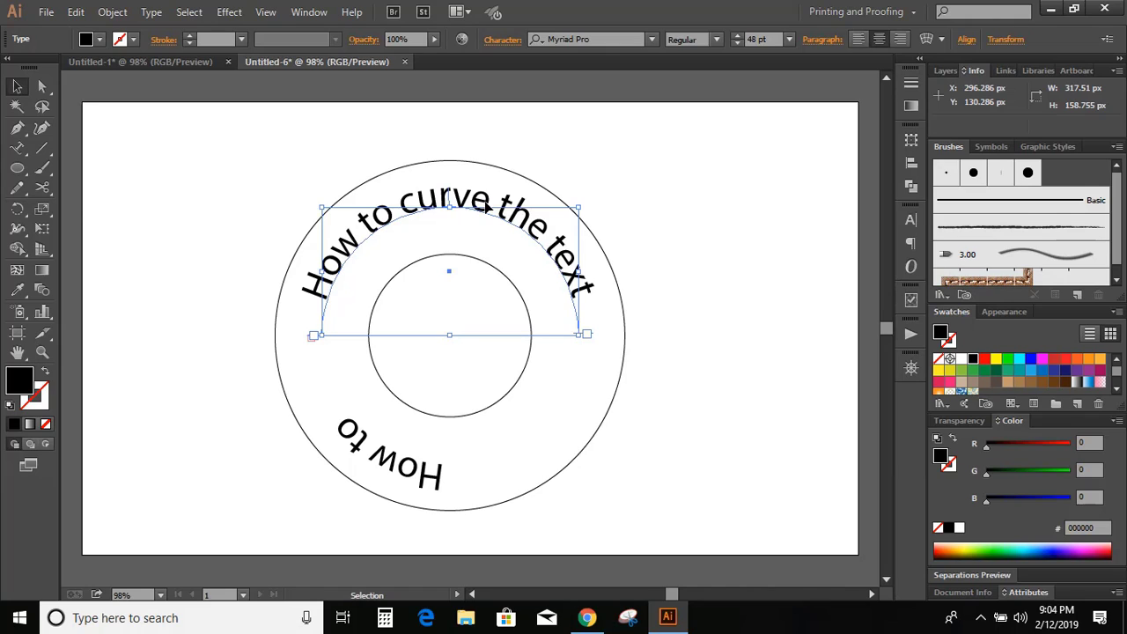
Step: Drag the bottom text's start point around to the right and center-align it on the lower arc
{"action": "left_click", "coordinate": [405, 463]}
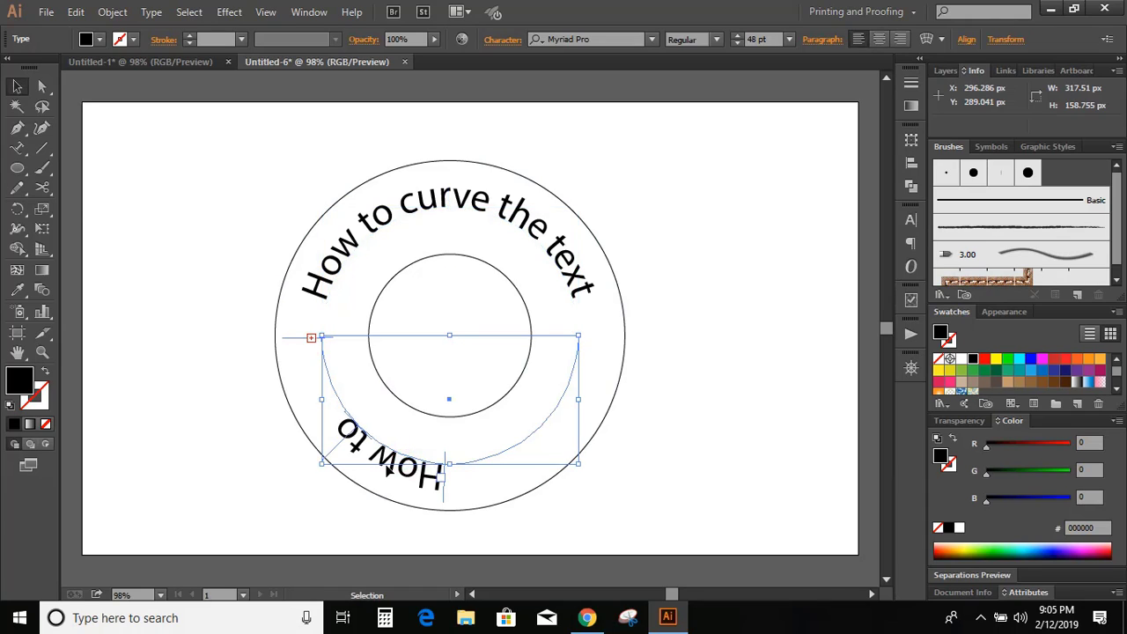
{"action": "left_click", "coordinate": [900, 40]}
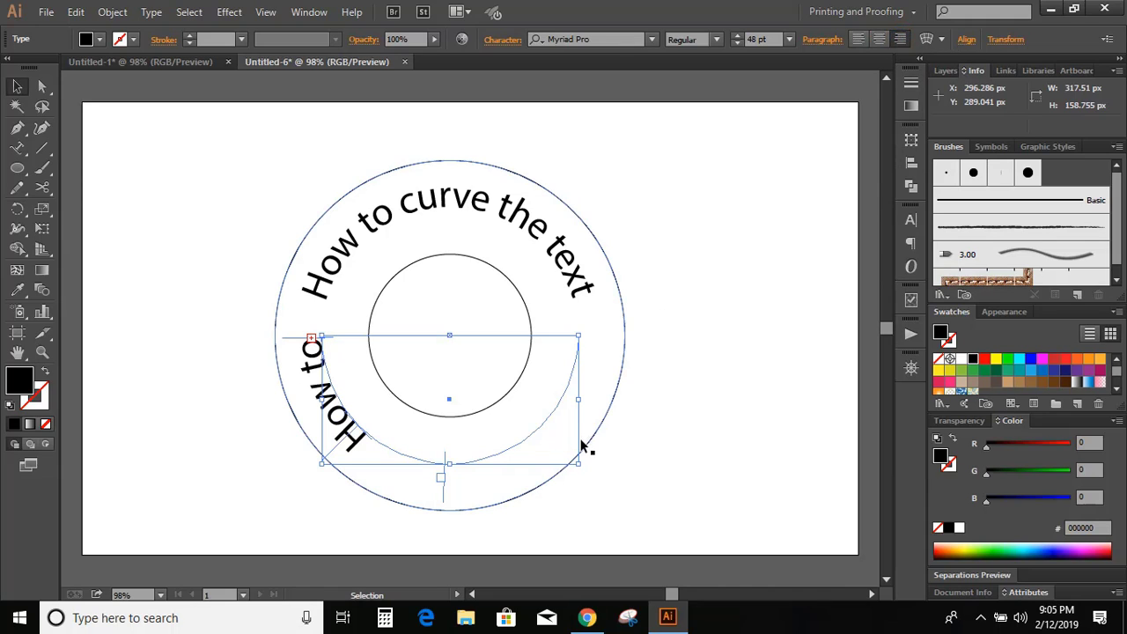
{"action": "left_click", "coordinate": [442, 491]}
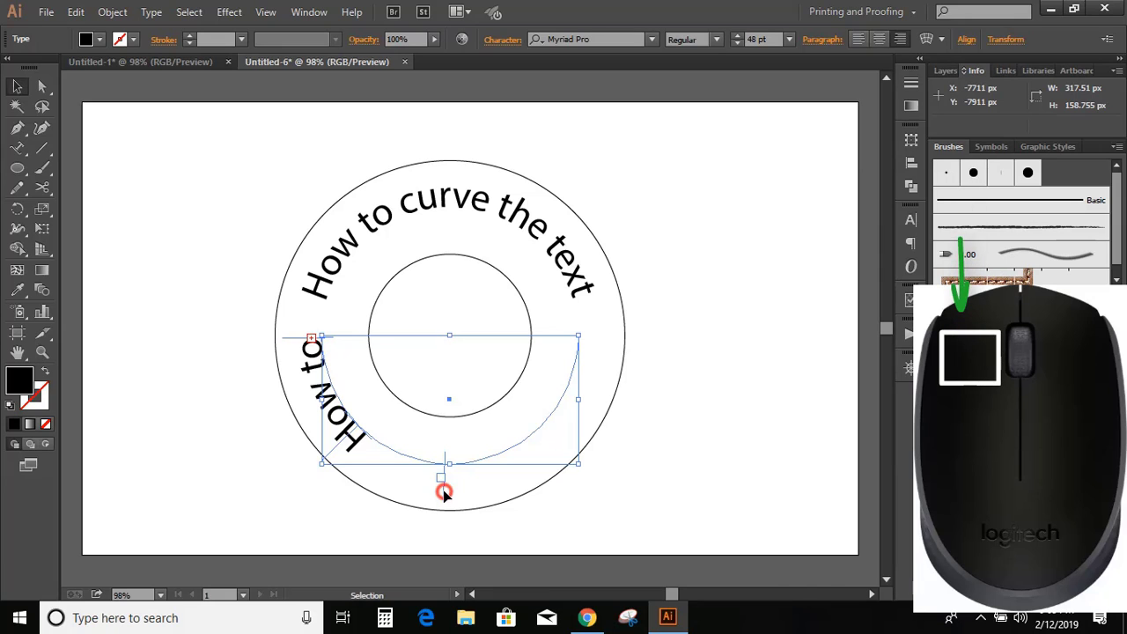
{"action": "left_click_drag", "start_coordinate": [444, 489], "coordinate": [594, 331]}
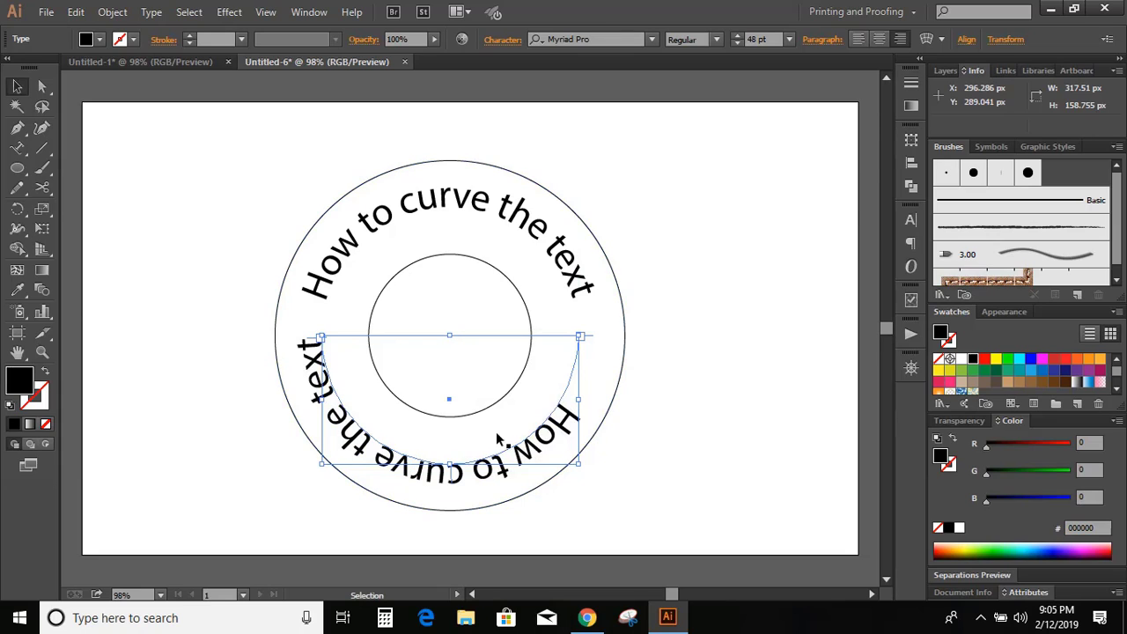
{"action": "left_click", "coordinate": [874, 39]}
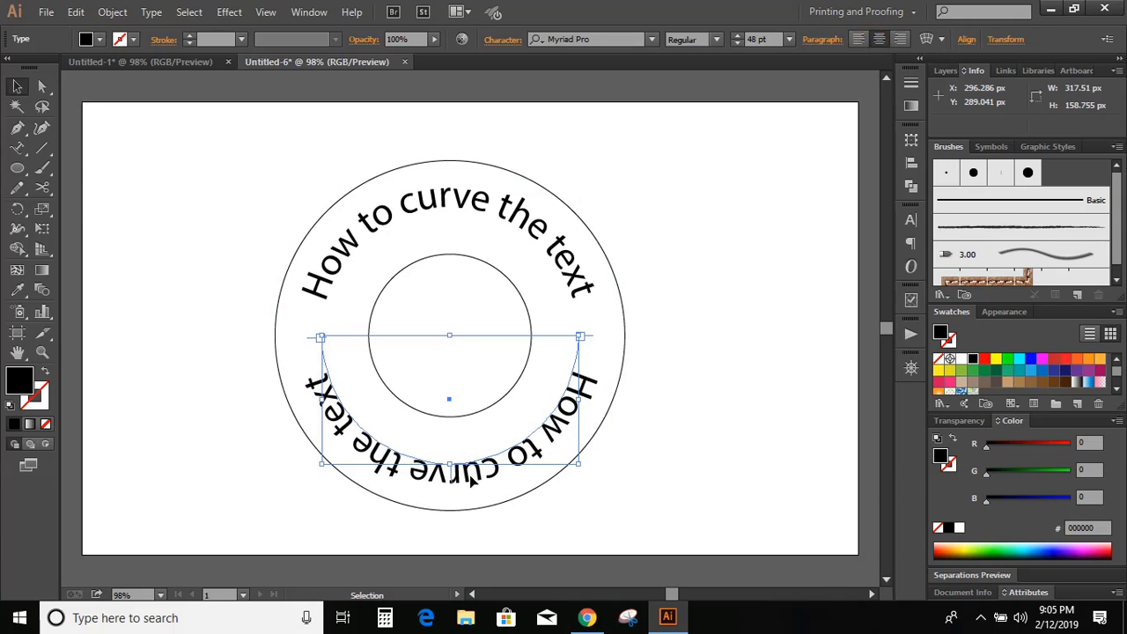
{"action": "left_click", "coordinate": [661, 158]}
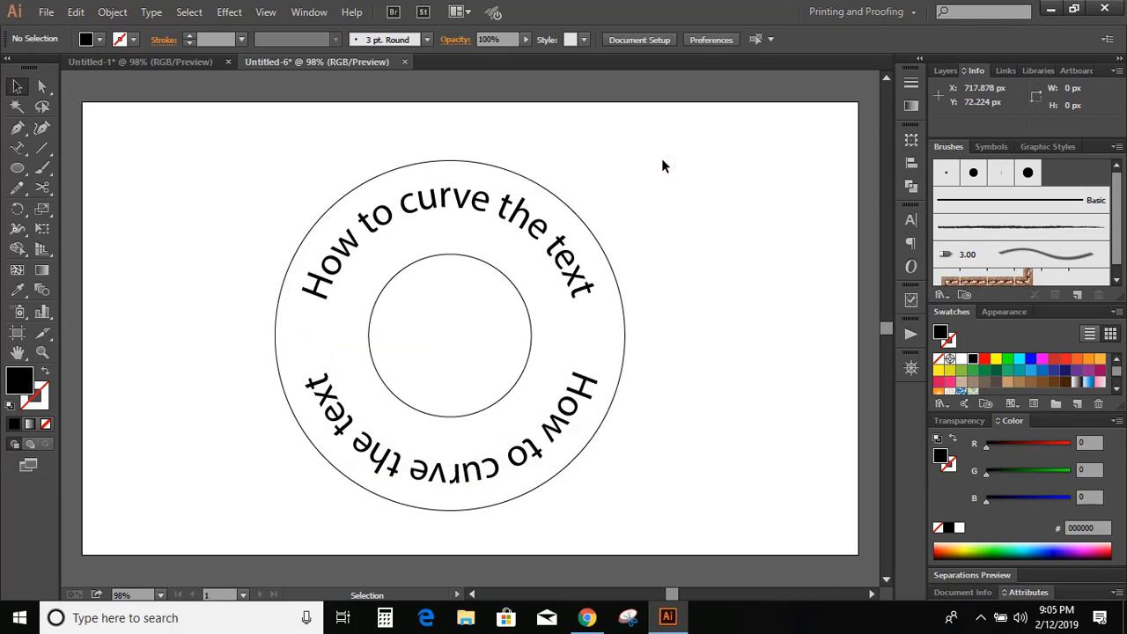
Step: Set the top curved text's Type on a Path Align to Path option to Center, with Preview on
{"action": "left_click", "coordinate": [423, 204]}
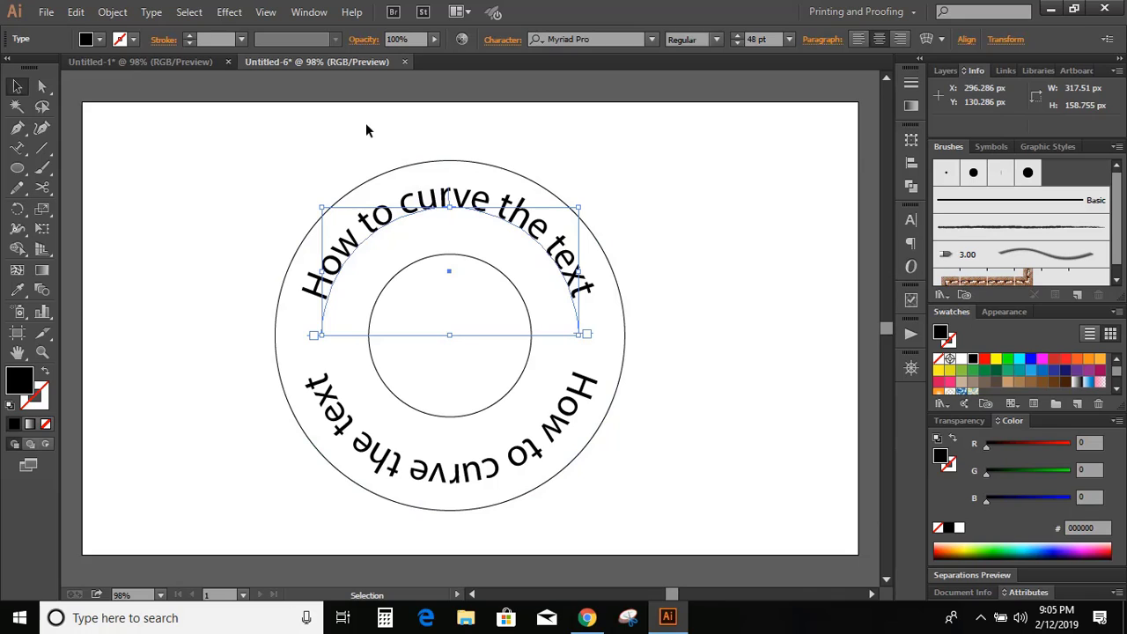
{"action": "left_click", "coordinate": [152, 14]}
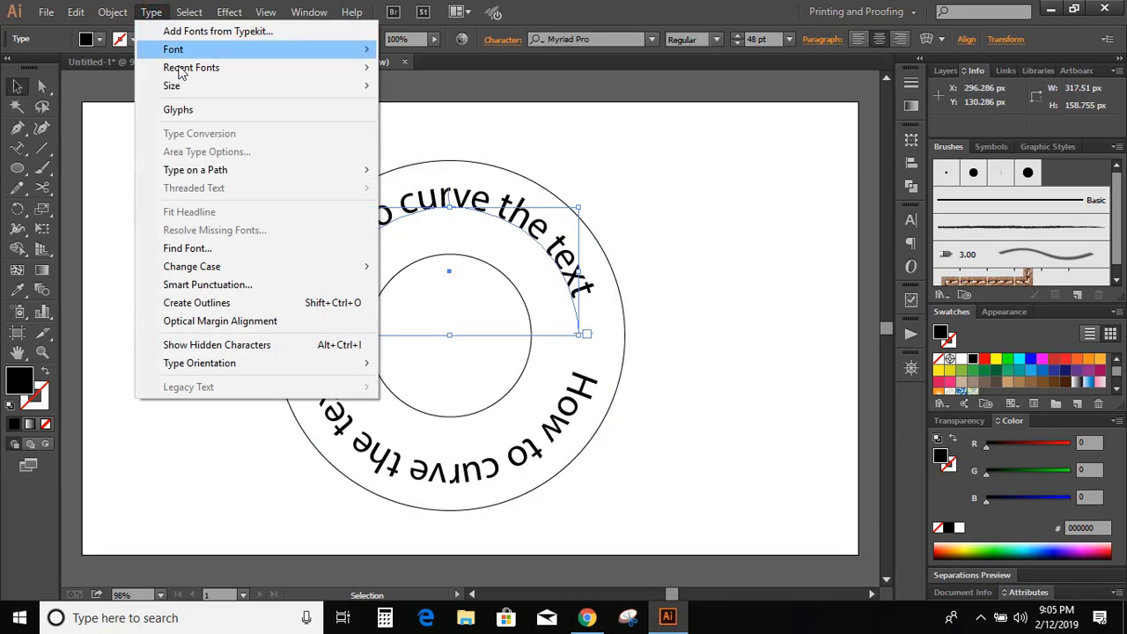
{"action": "mouse_move", "coordinate": [204, 179]}
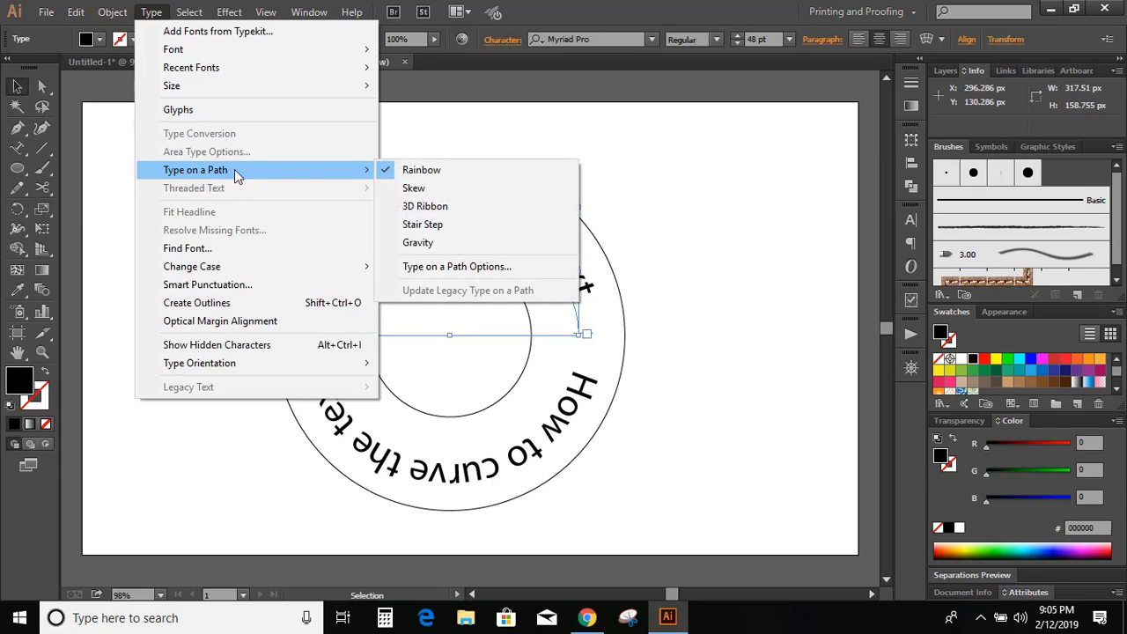
{"action": "left_click", "coordinate": [467, 269]}
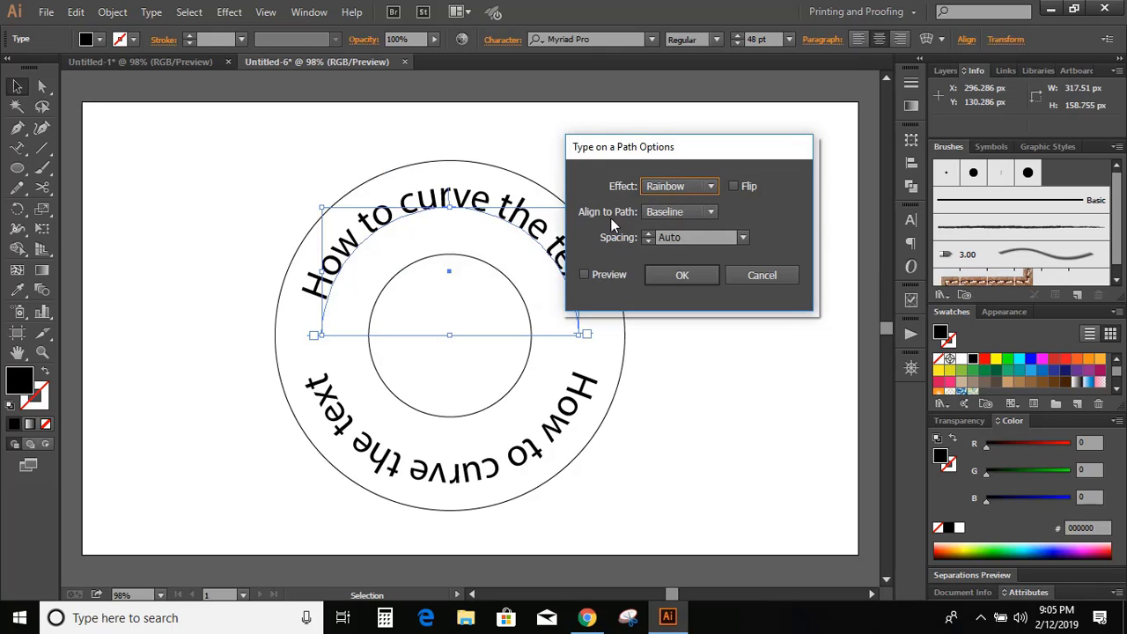
{"action": "left_click", "coordinate": [686, 211]}
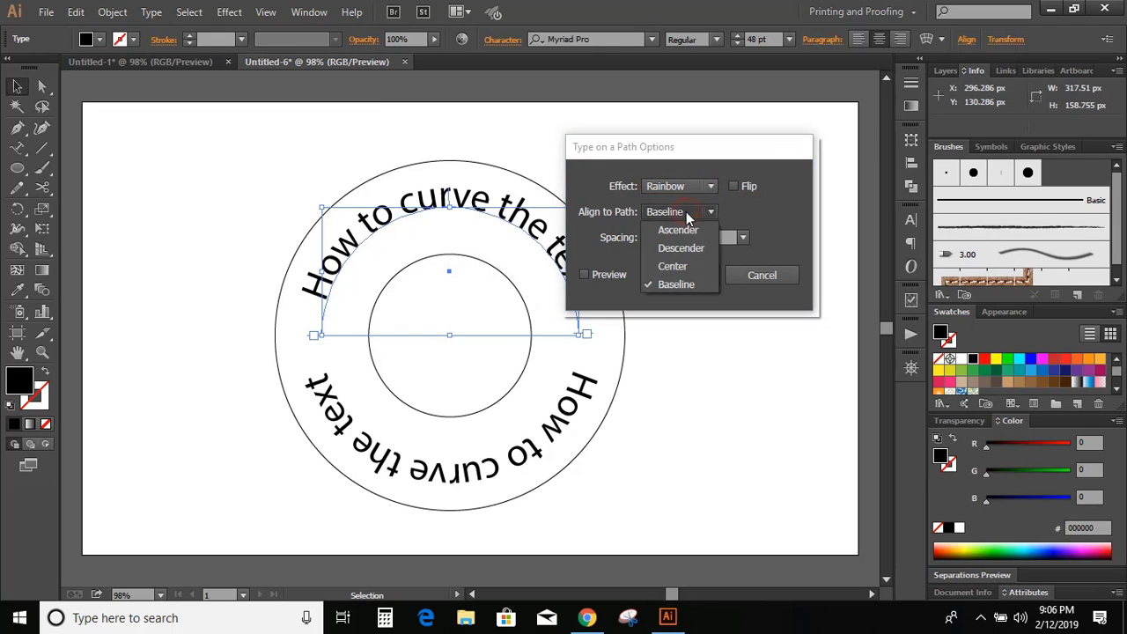
{"action": "left_click", "coordinate": [680, 268]}
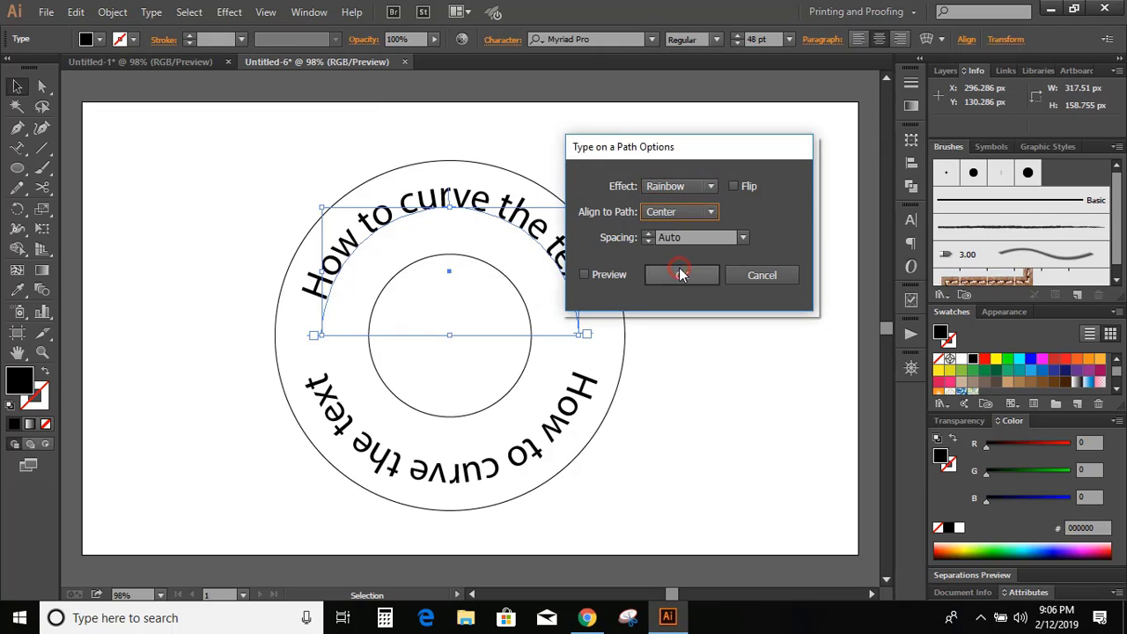
{"action": "left_click", "coordinate": [586, 277]}
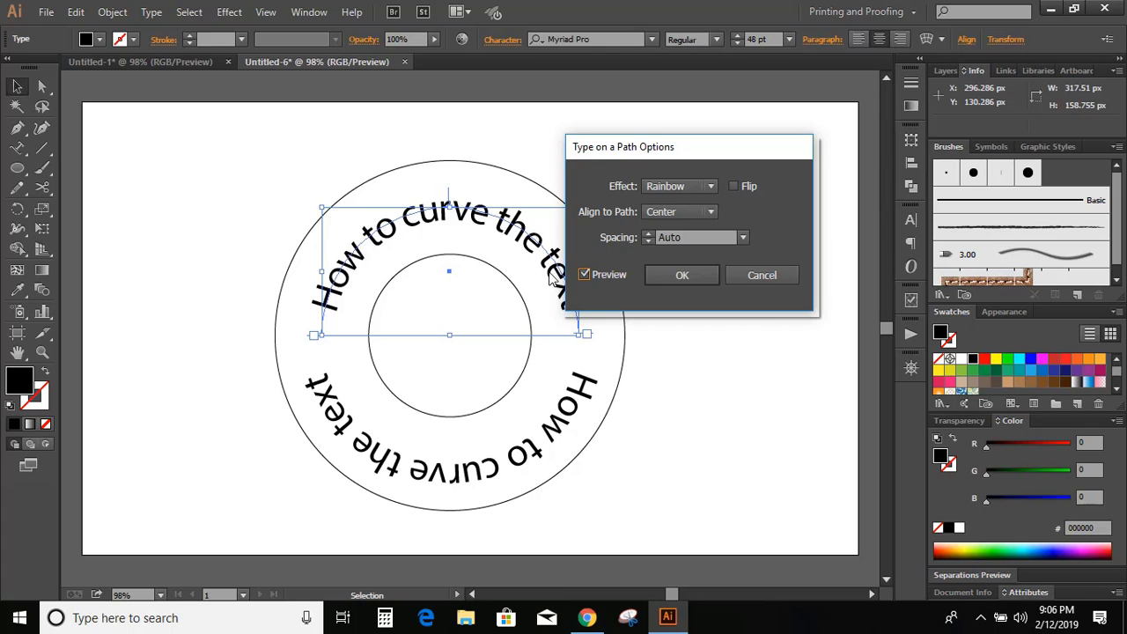
{"action": "left_click", "coordinate": [683, 276]}
{"action": "left_click", "coordinate": [731, 226]}
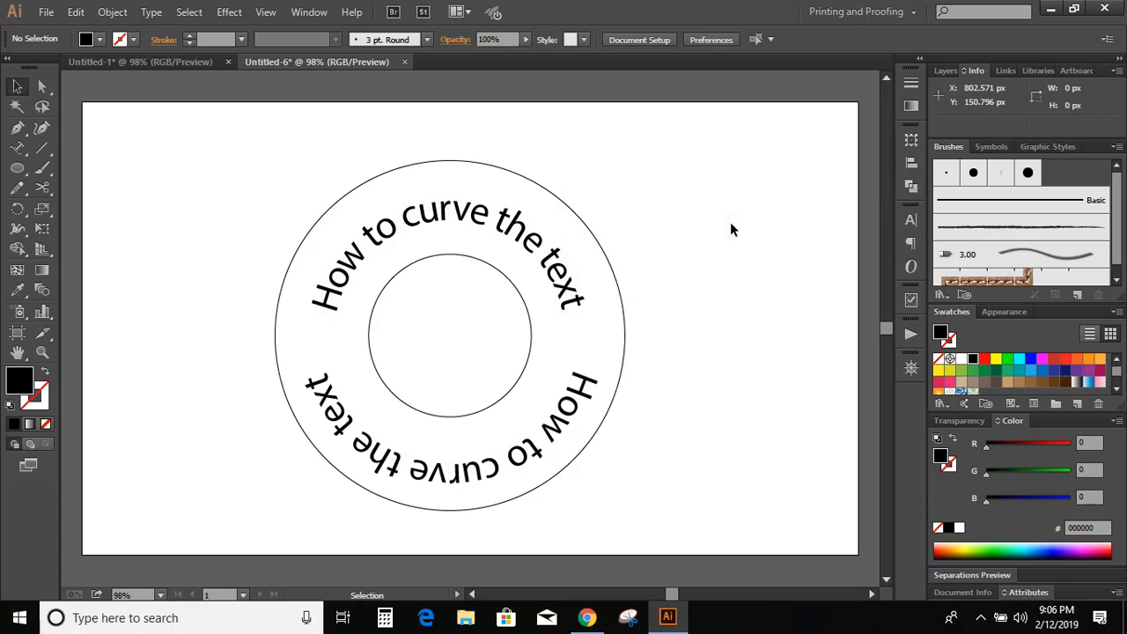
Step: In Type on a Path Options, flip the bottom curved text and align it to Center
{"action": "left_click", "coordinate": [564, 406]}
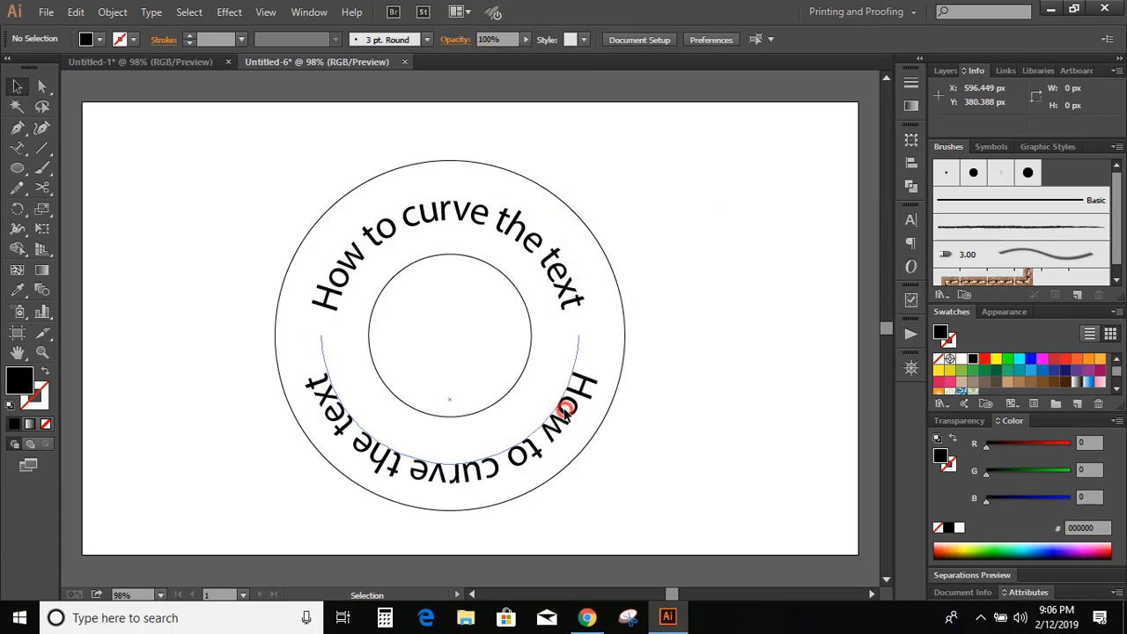
{"action": "left_click", "coordinate": [149, 13]}
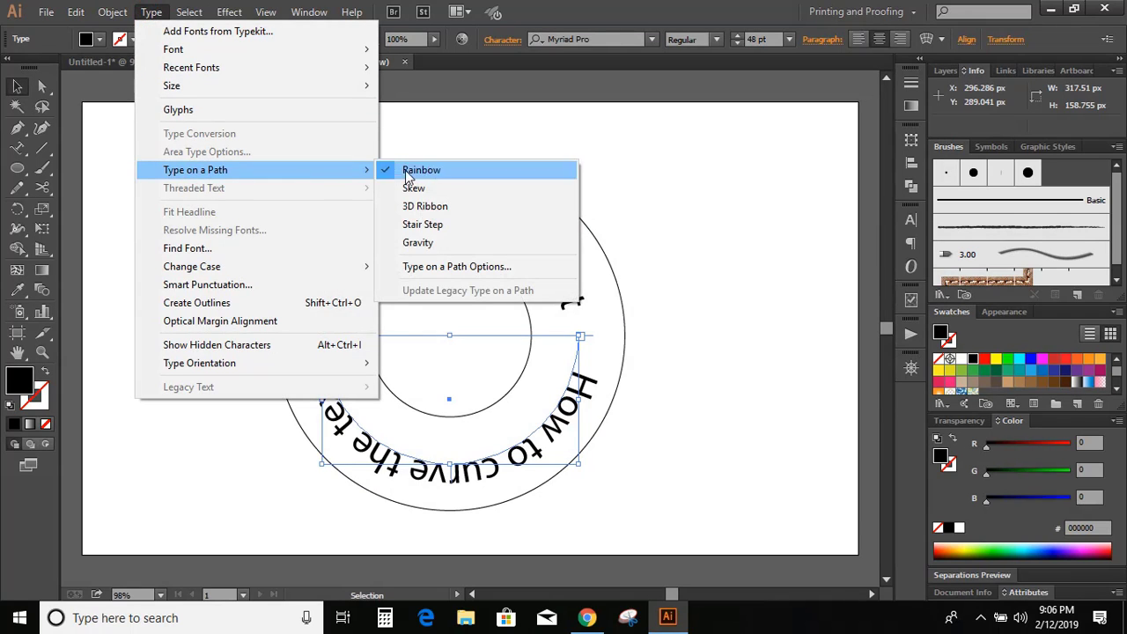
{"action": "left_click", "coordinate": [459, 267]}
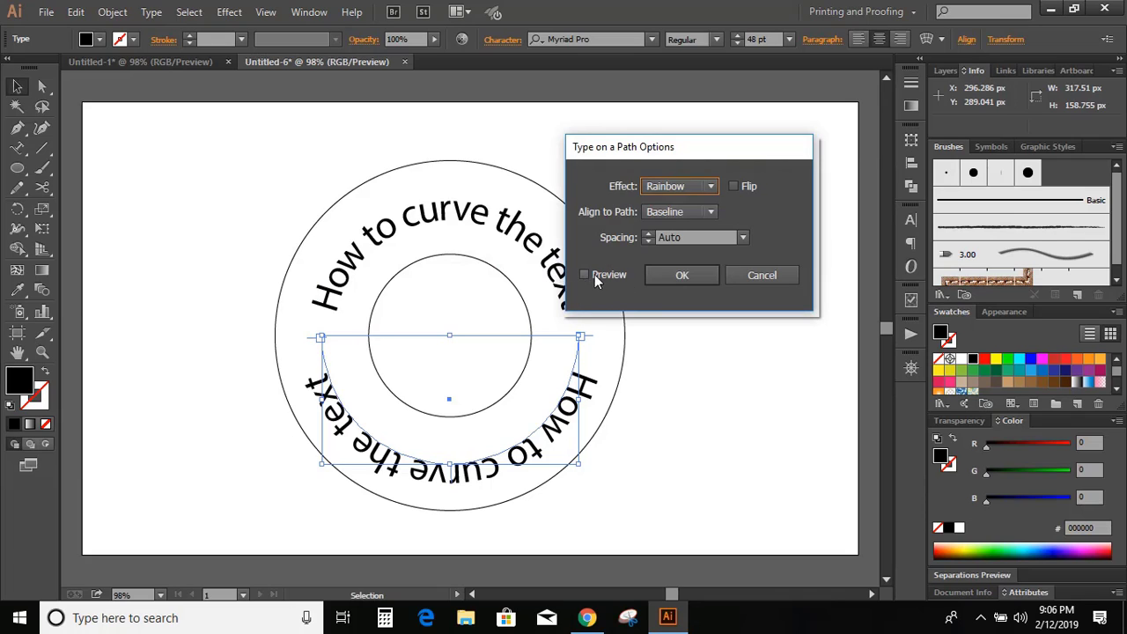
{"action": "left_click", "coordinate": [584, 275]}
{"action": "left_click", "coordinate": [674, 213]}
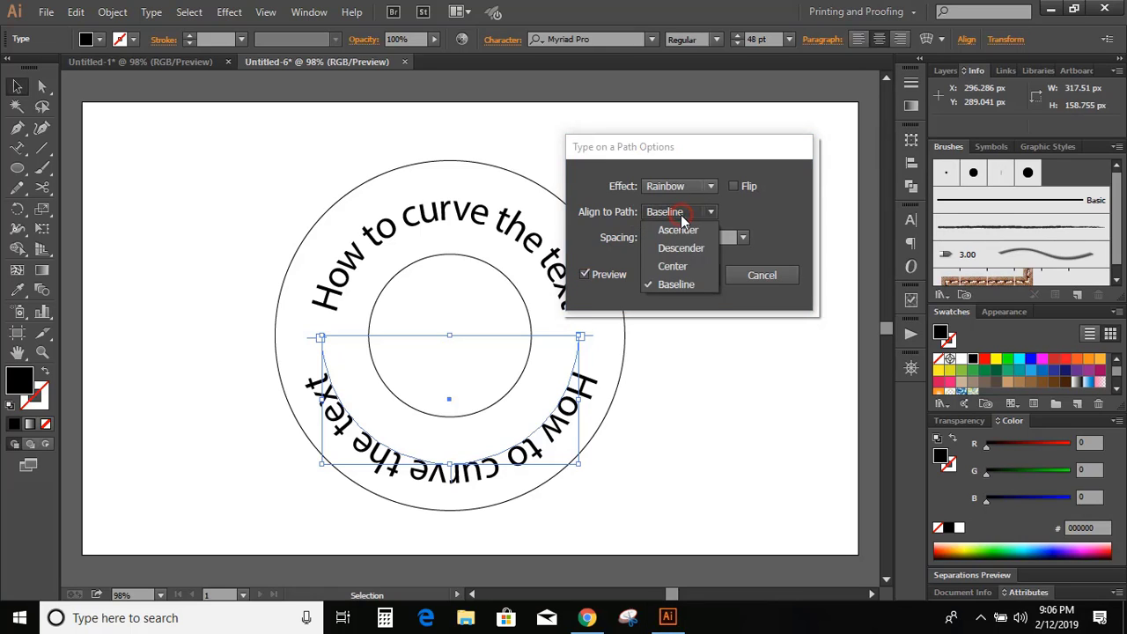
{"action": "left_click", "coordinate": [687, 266]}
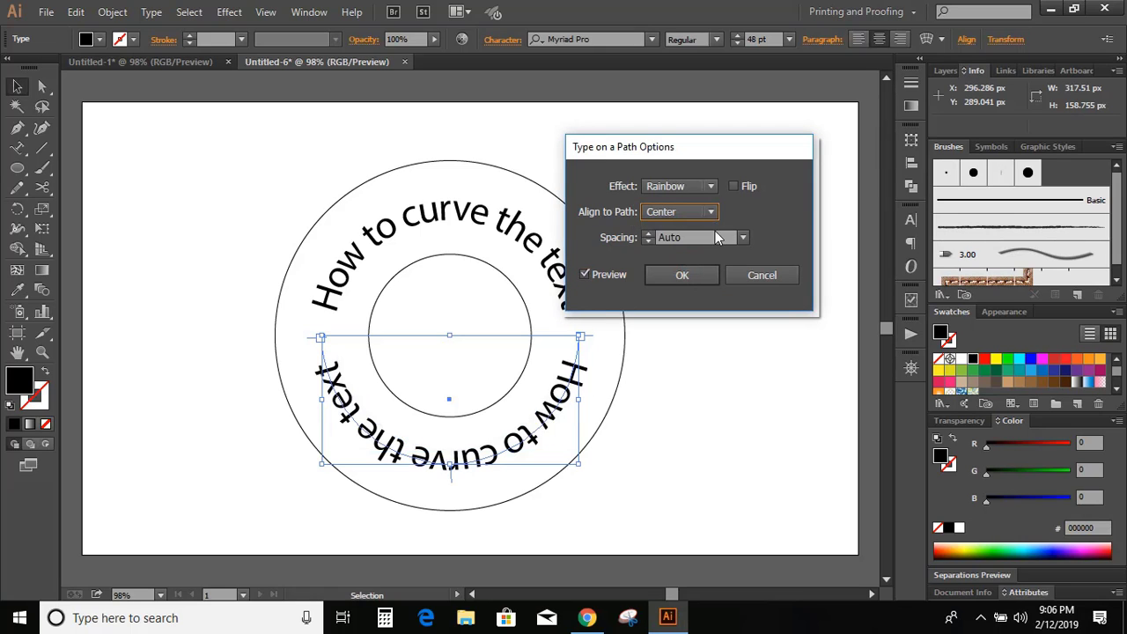
{"action": "left_click", "coordinate": [733, 187]}
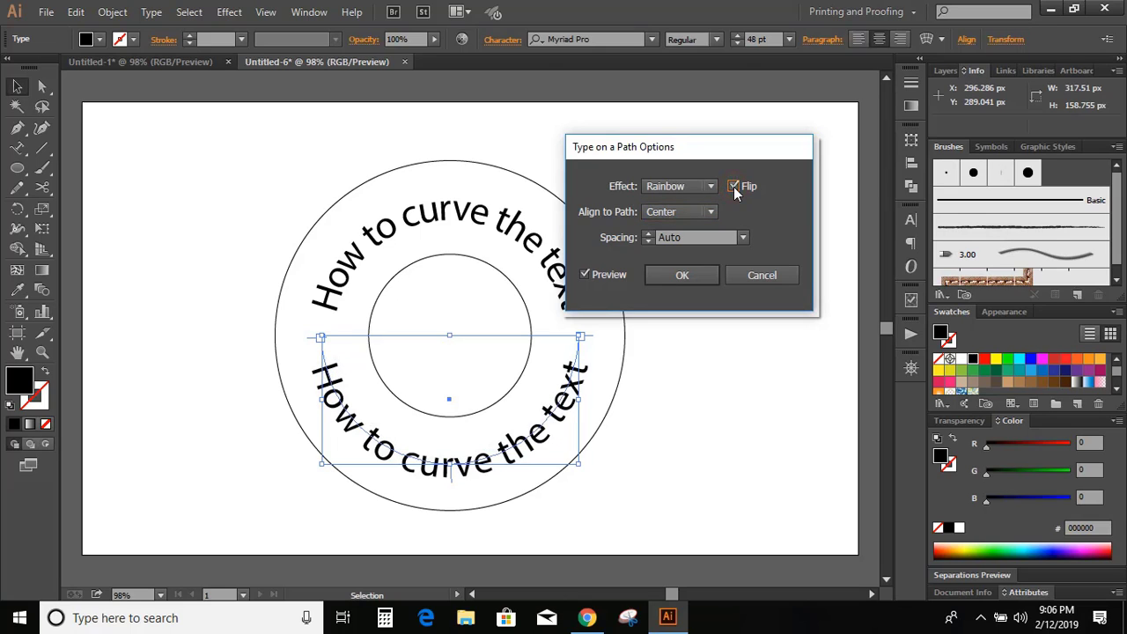
{"action": "left_click", "coordinate": [686, 273]}
{"action": "left_click", "coordinate": [687, 272]}
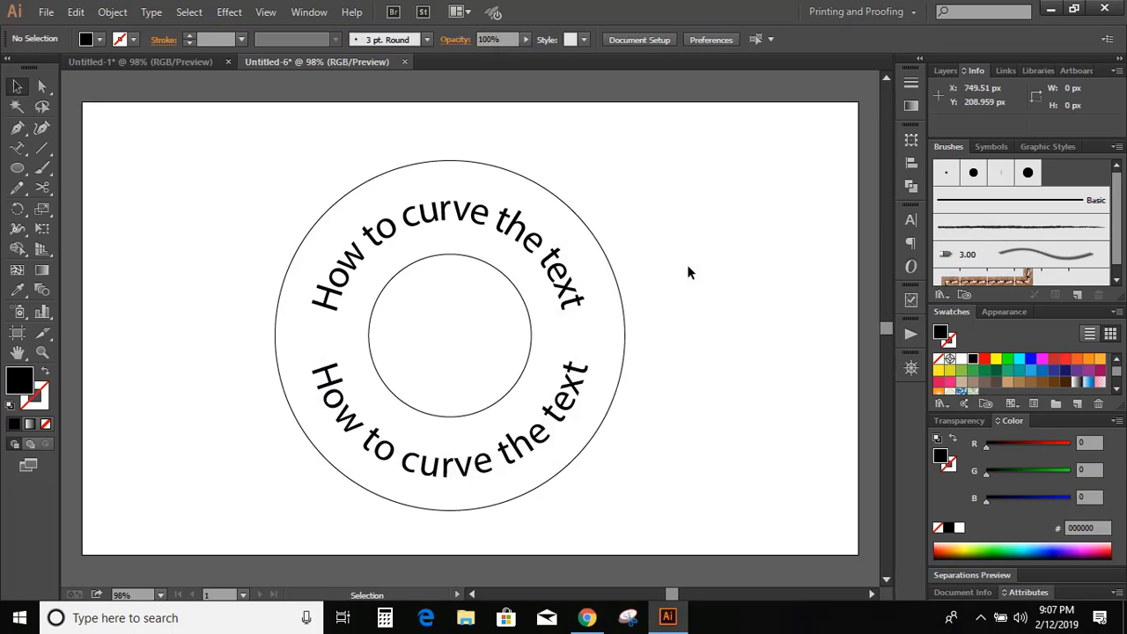
Step: Change the top curved text's font to Times New Roman, then select the bottom text's font box
{"action": "left_click", "coordinate": [482, 215]}
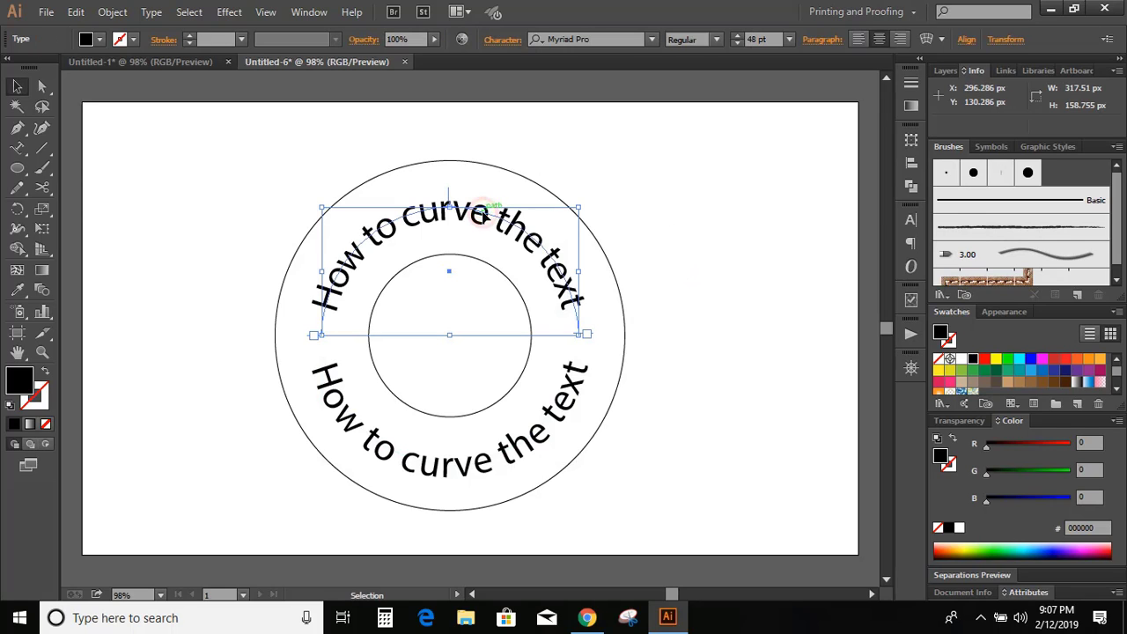
{"action": "left_click", "coordinate": [610, 35]}
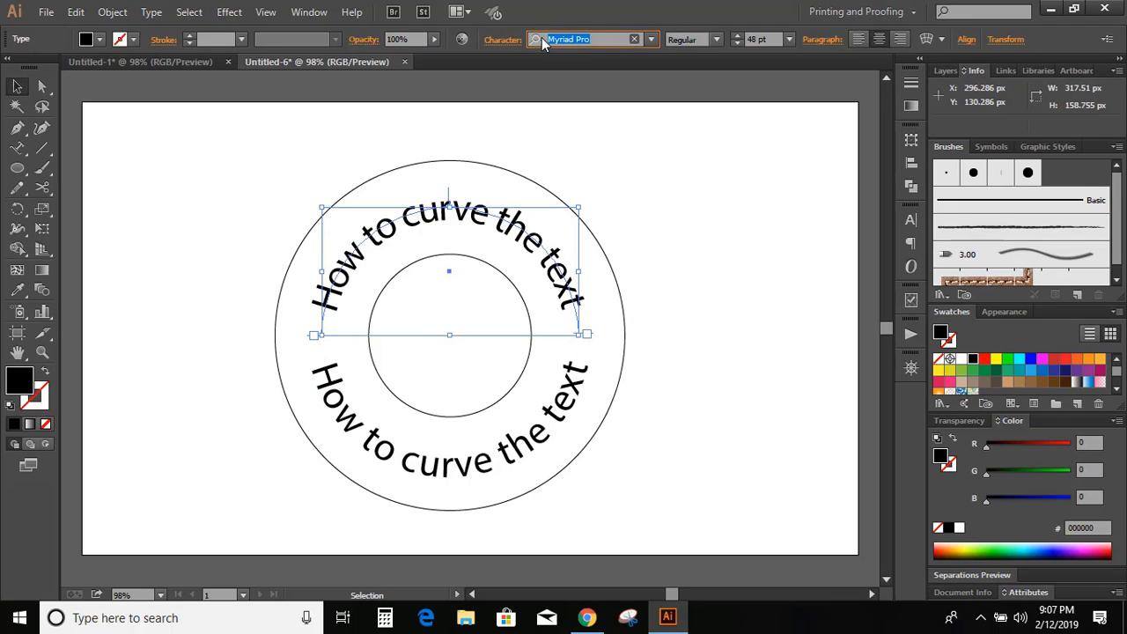
{"action": "type", "text": "new"}
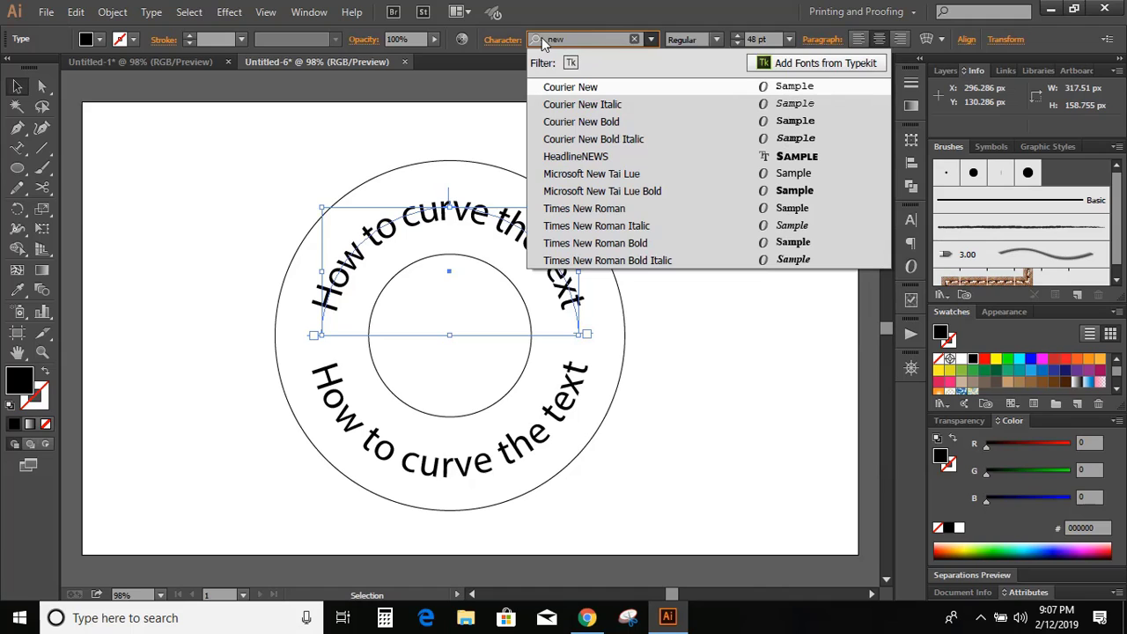
{"action": "left_click", "coordinate": [640, 212]}
{"action": "left_click", "coordinate": [667, 351]}
{"action": "left_click", "coordinate": [540, 435]}
{"action": "left_click", "coordinate": [615, 39]}
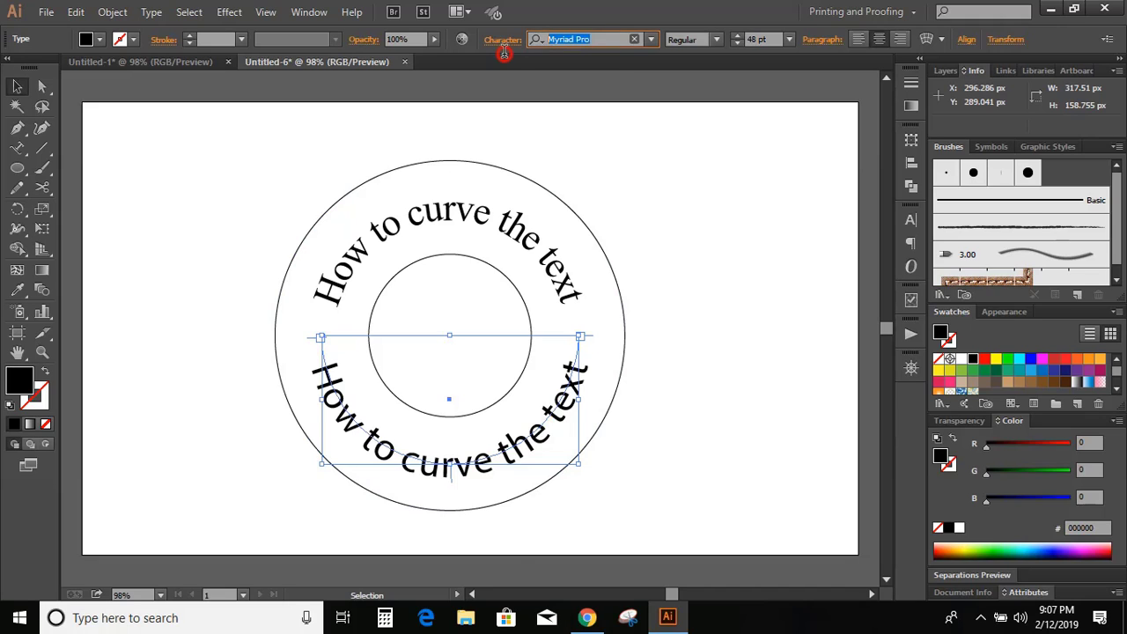